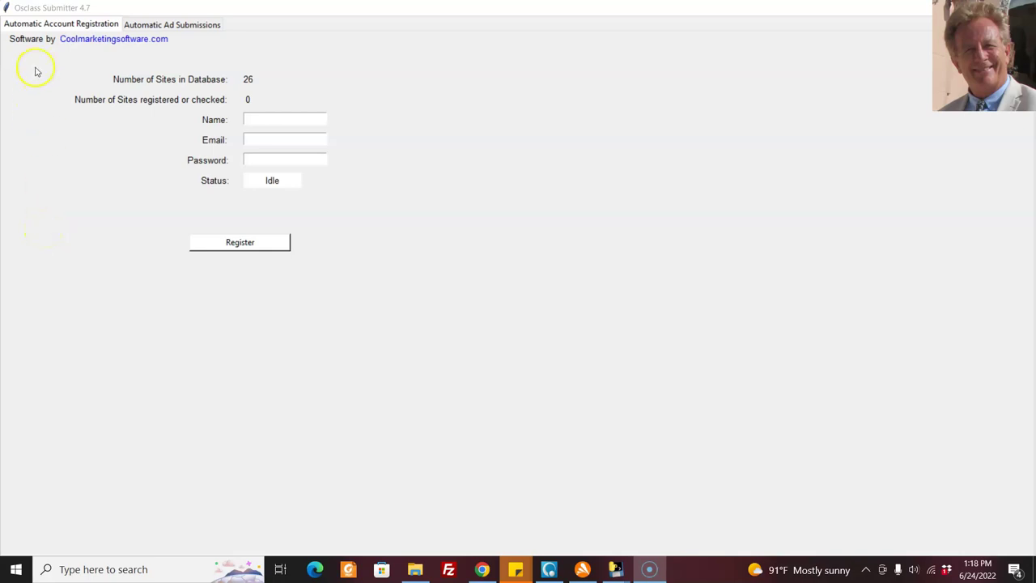
# - Bring up the empty Automatic Ad Submissions form and check the Saved Projects list
pyautogui.click(79, 21)
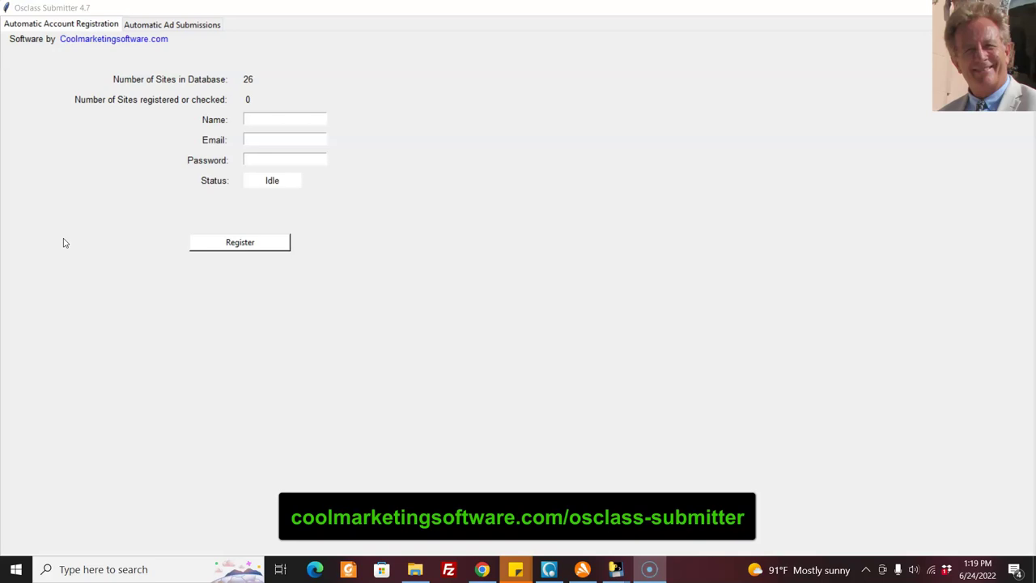
pyautogui.click(203, 25)
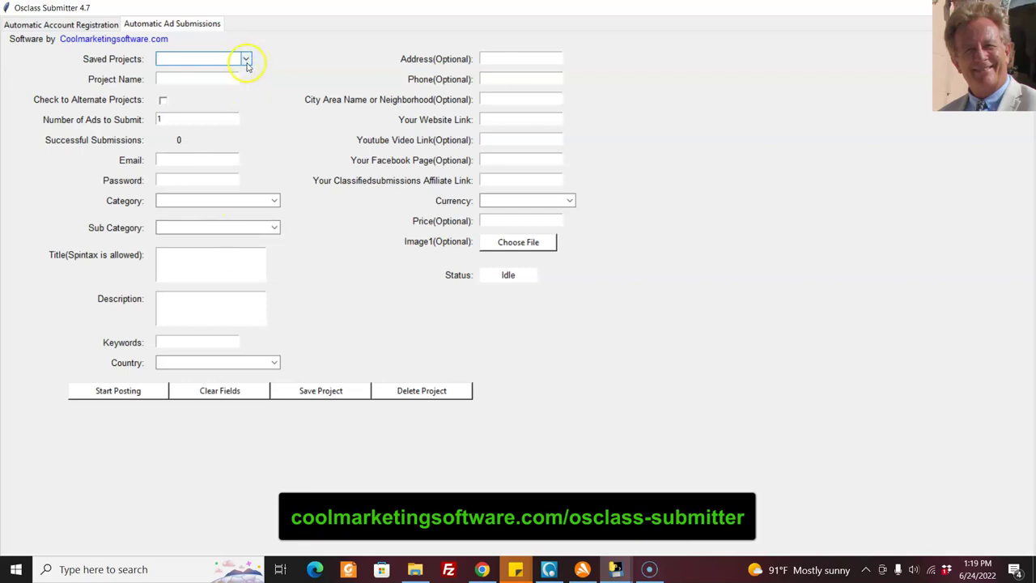
pyautogui.click(246, 60)
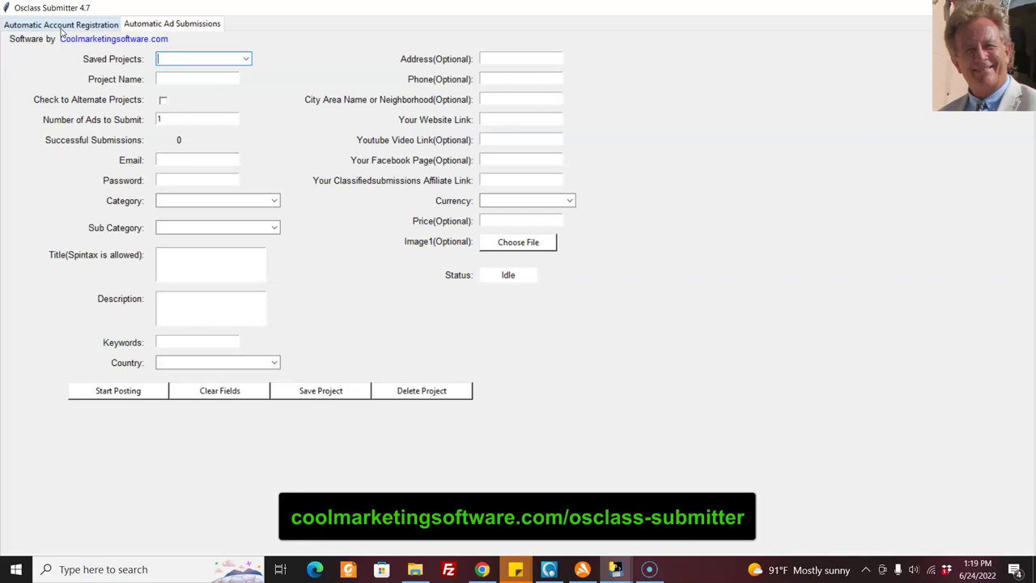
pyautogui.click(62, 25)
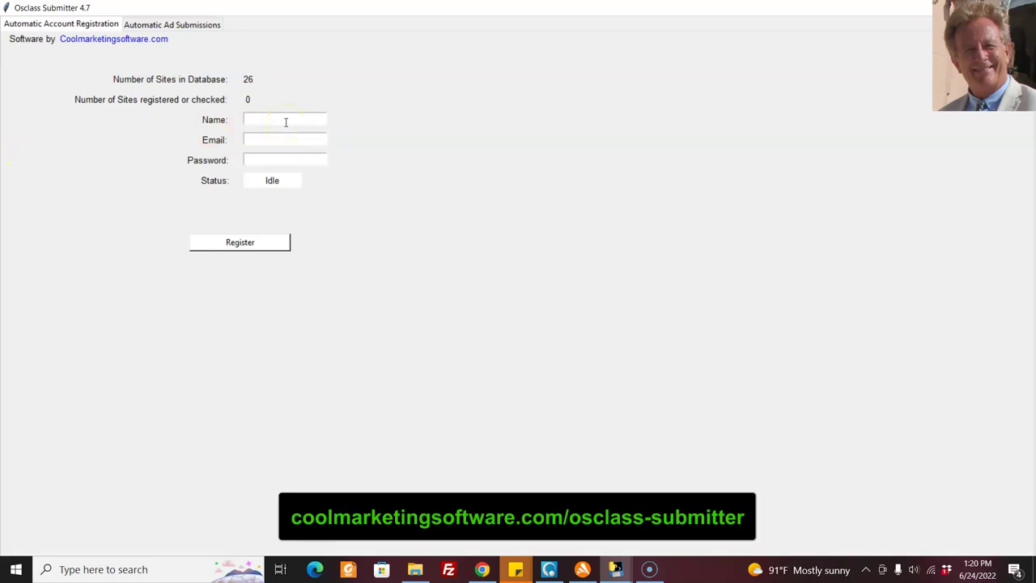
pyautogui.click(256, 114)
pyautogui.write('Matt')
pyautogui.click(256, 138)
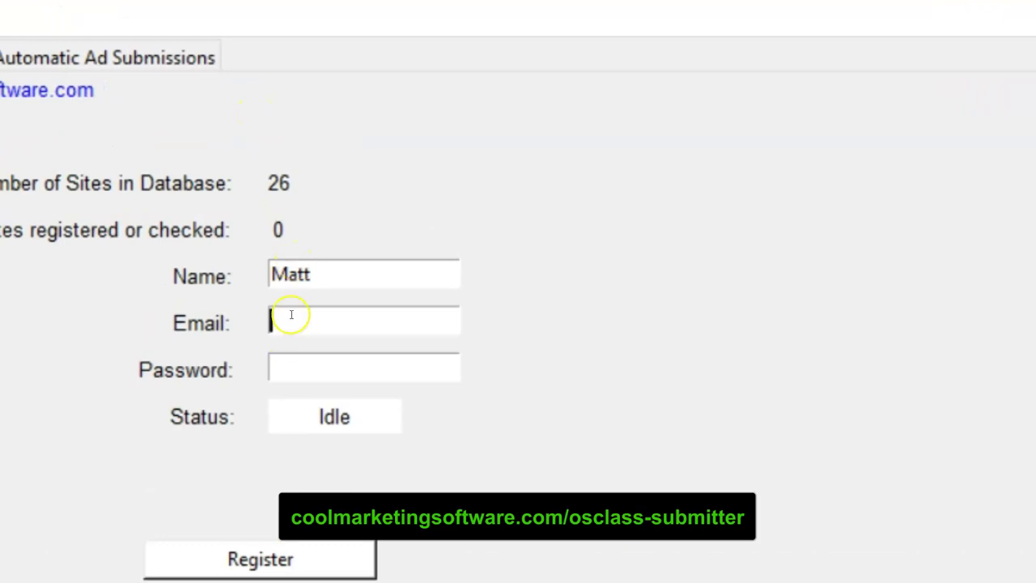
pyautogui.write('youremail@gm')
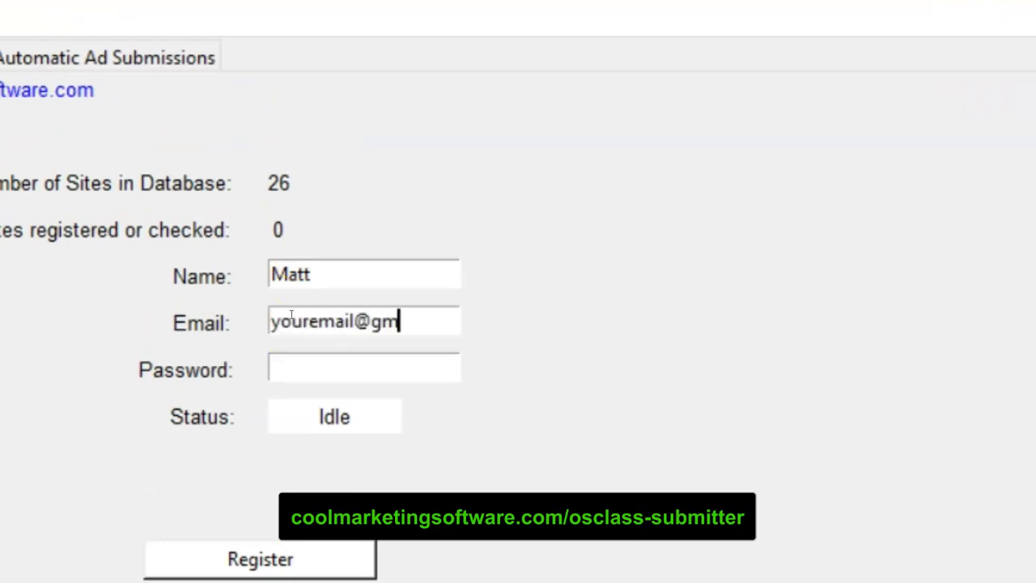
pyautogui.write('ail.com')
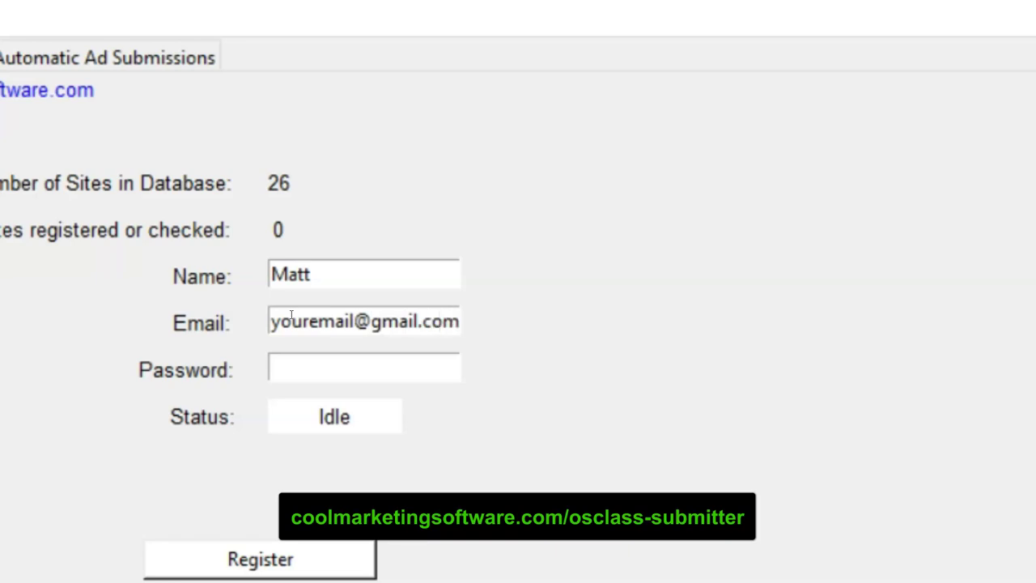
pyautogui.click(278, 365)
pyautogui.write('yourpassword')
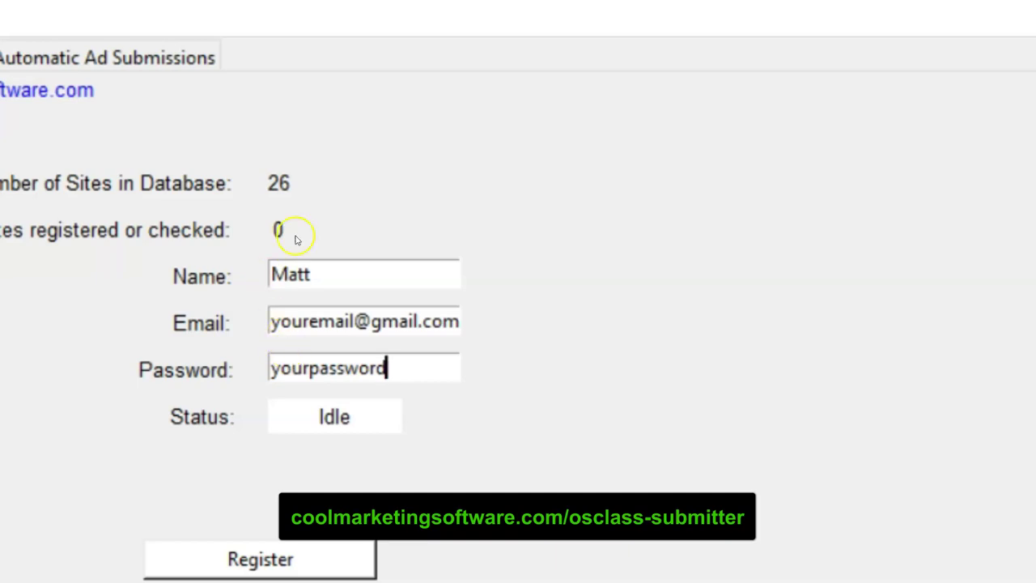
pyautogui.click(336, 287)
pyautogui.moveTo(340, 279); pyautogui.dragTo(272, 274)
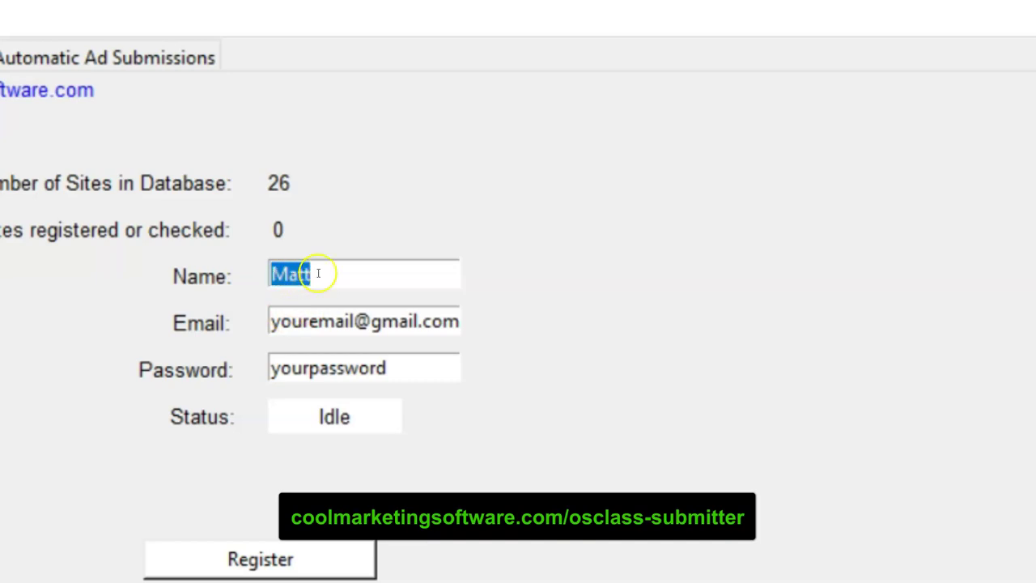
pyautogui.click(329, 273)
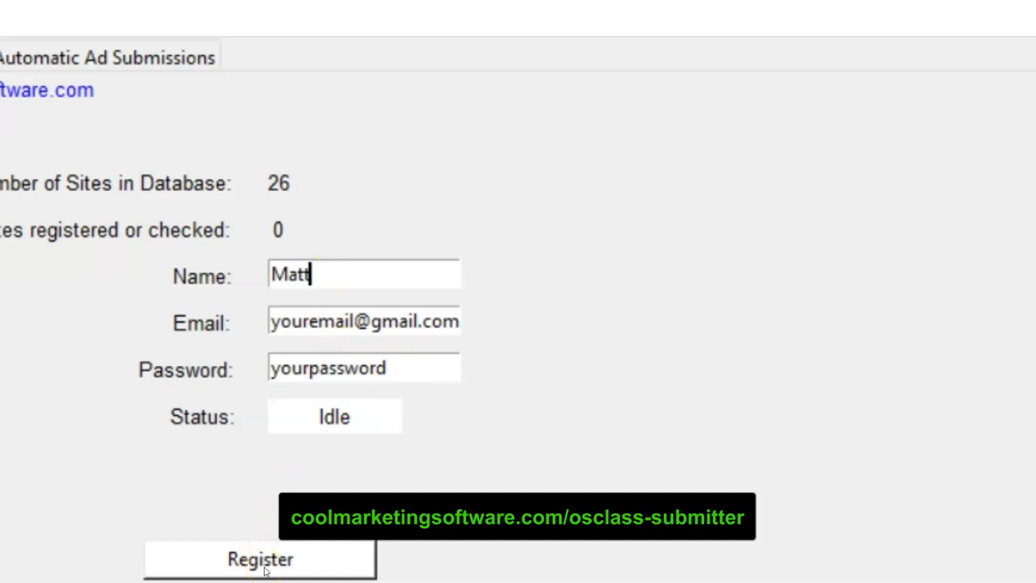
# - Start account registration and close Chrome after the first site's sign-up form is auto-filled
pyautogui.click(265, 571)
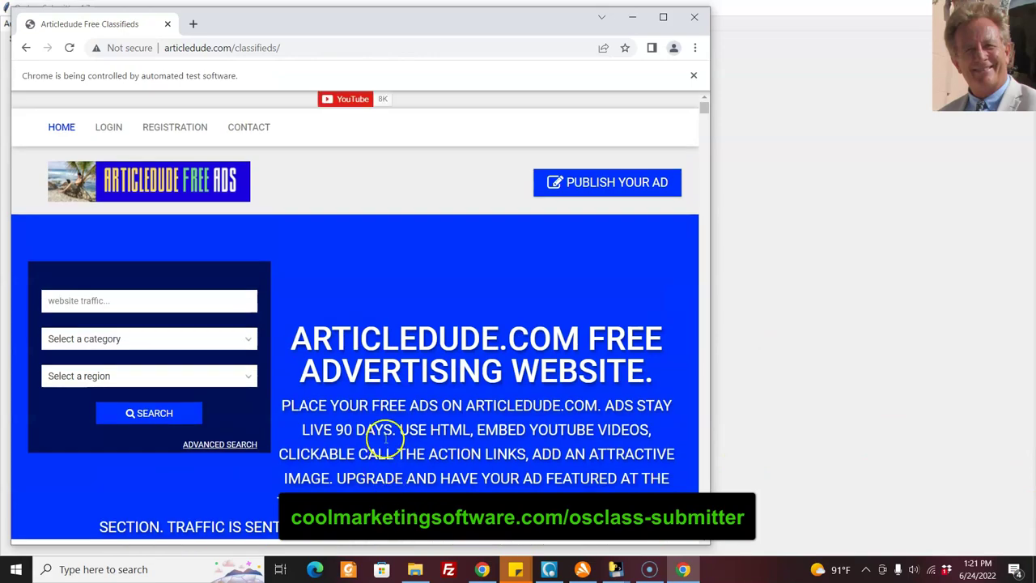
pyautogui.scroll(-3, 704, 108)
pyautogui.scroll(-1, 704, 110)
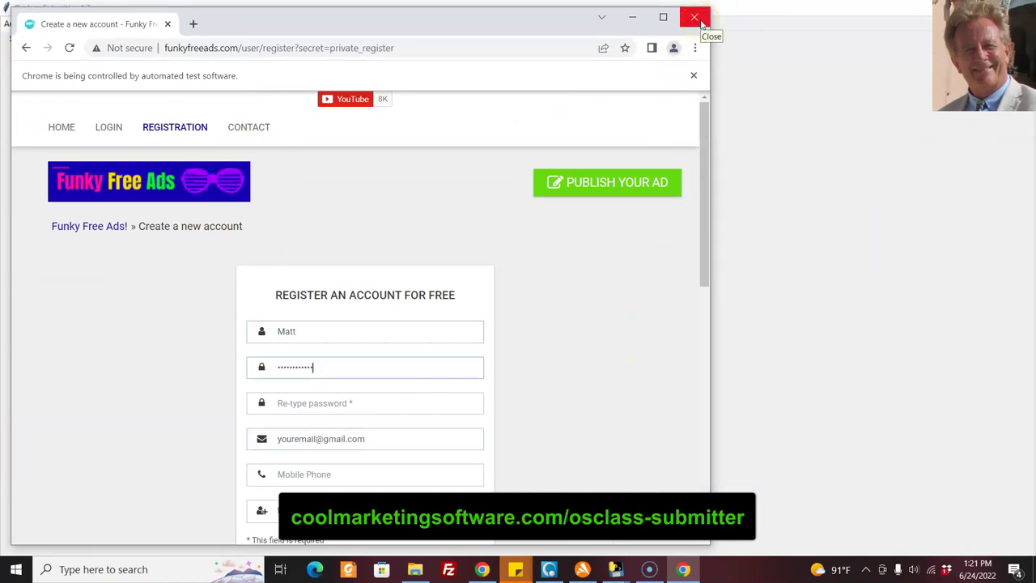
pyautogui.click(695, 17)
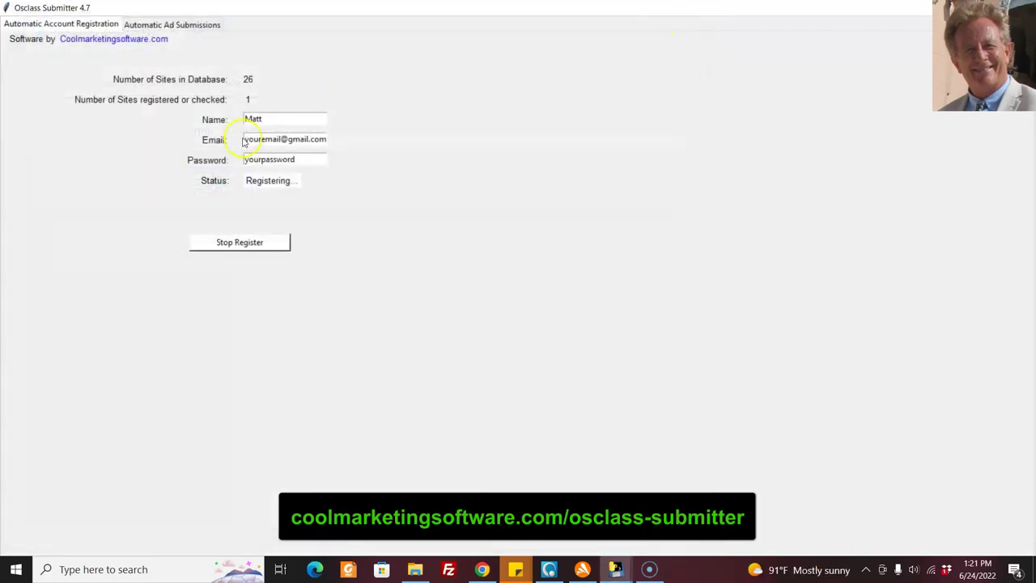
# - Stop registration, highlight the email address, and open the Free Ad Forum validation email in Gmail
pyautogui.click(227, 247)
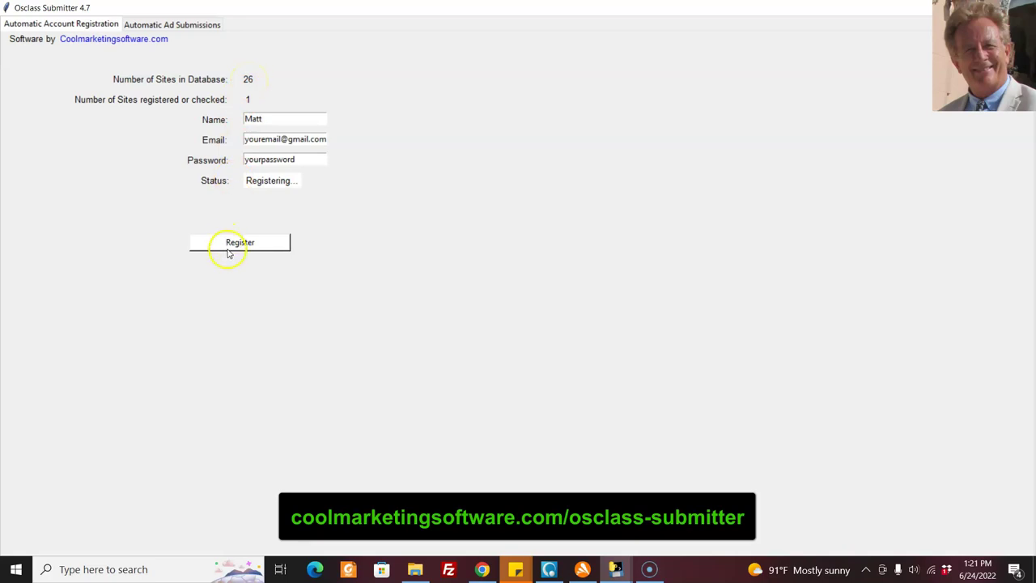
pyautogui.moveTo(244, 139); pyautogui.dragTo(346, 139)
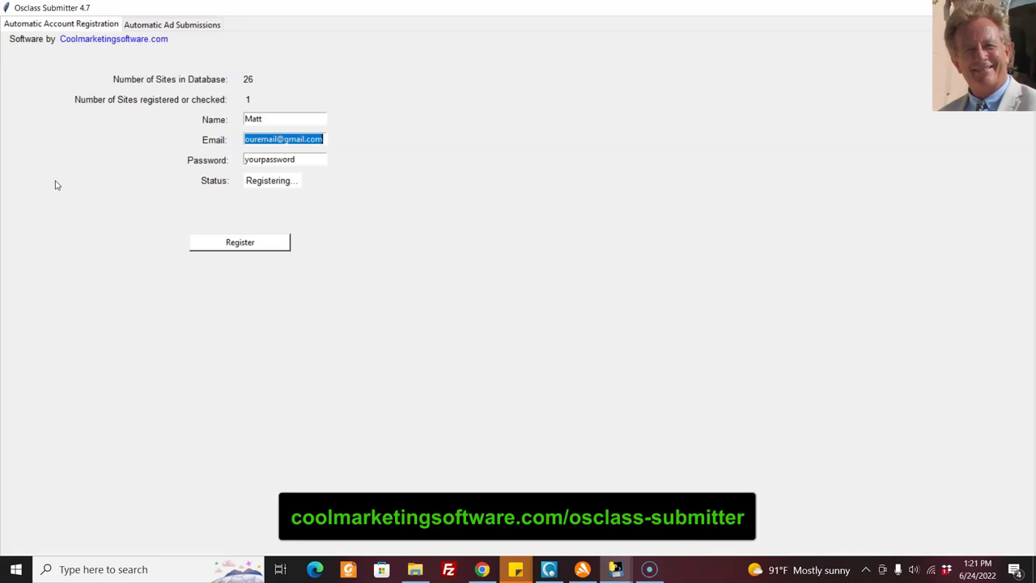
pyautogui.click(56, 173)
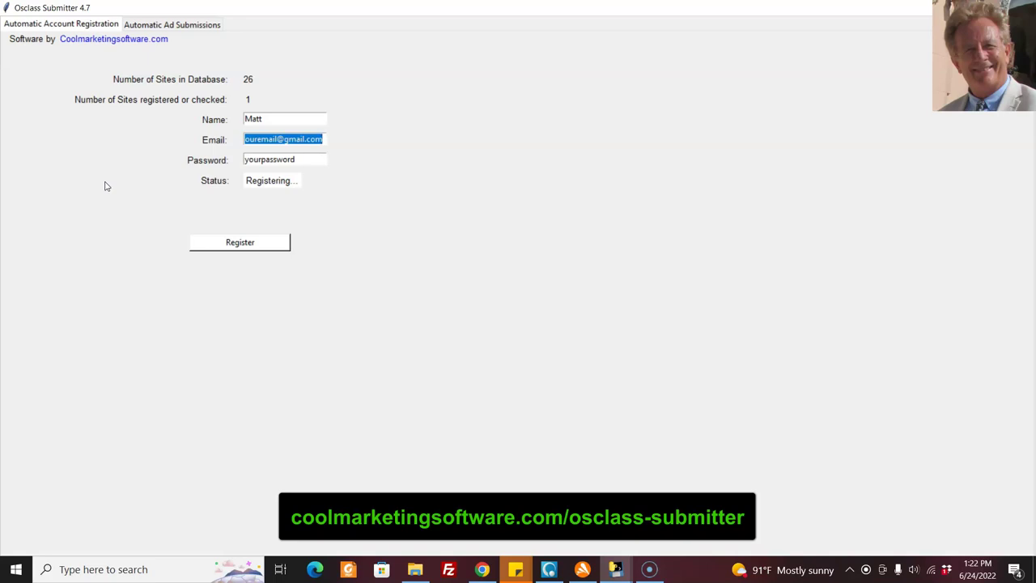
pyautogui.click(121, 28)
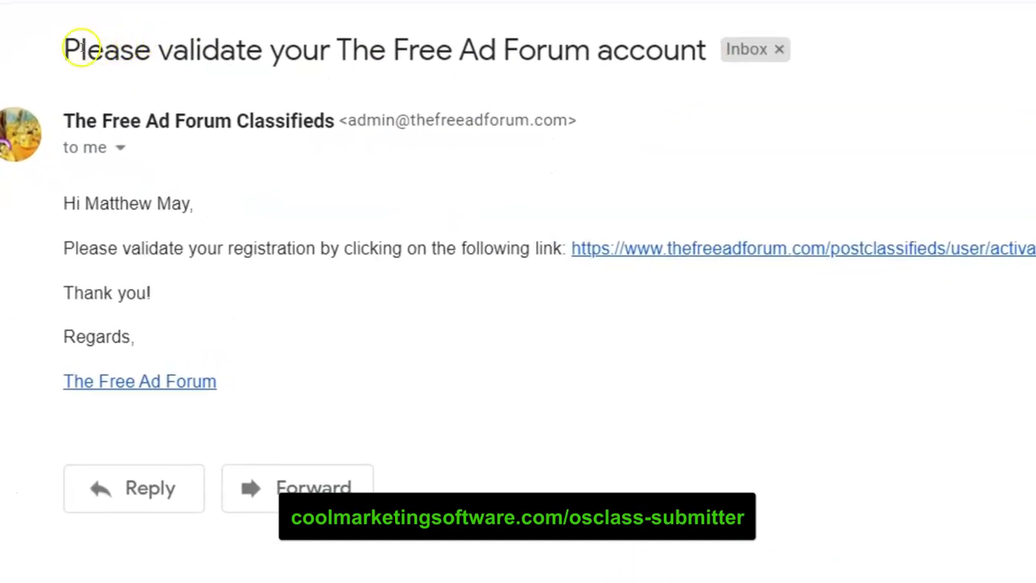
# - Highlight the 'Please validate' subject of the validation email, then return to the Gmail Inbox
pyautogui.moveTo(66, 48); pyautogui.dragTo(270, 48)
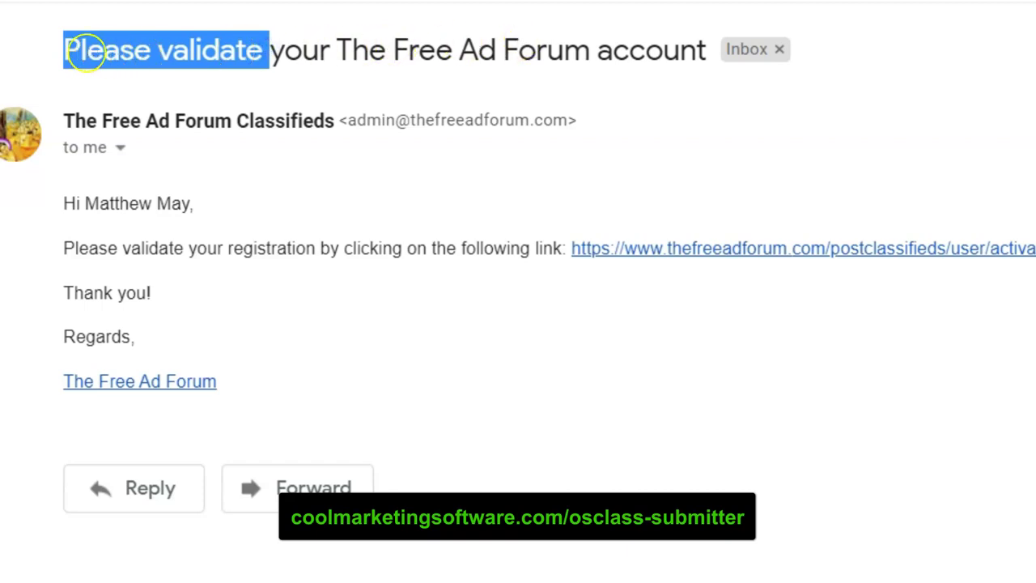
pyautogui.moveTo(55, 50); pyautogui.dragTo(286, 48)
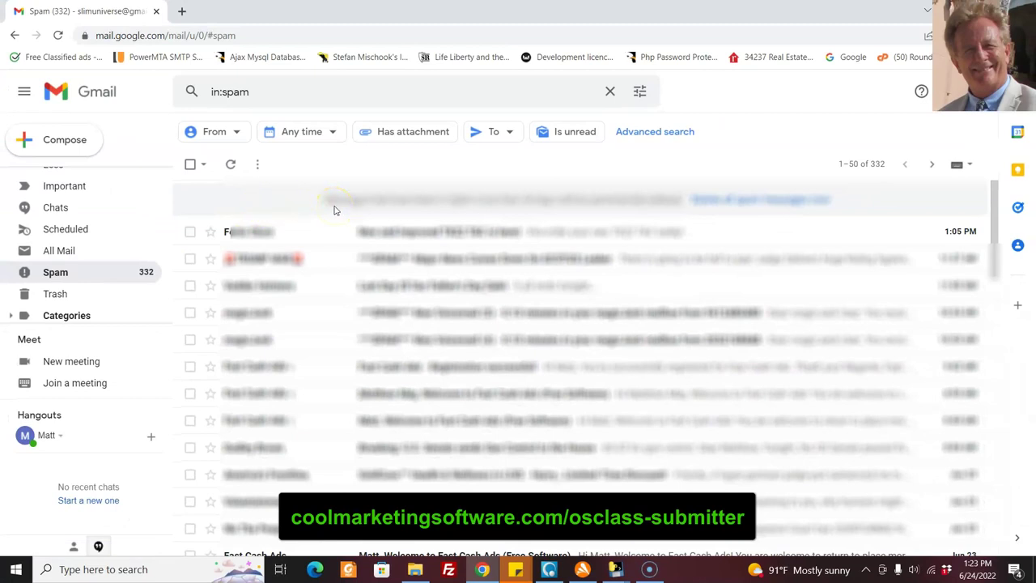
pyautogui.moveTo(90, 243)
pyautogui.moveTo(169, 249); pyautogui.dragTo(168, 144)
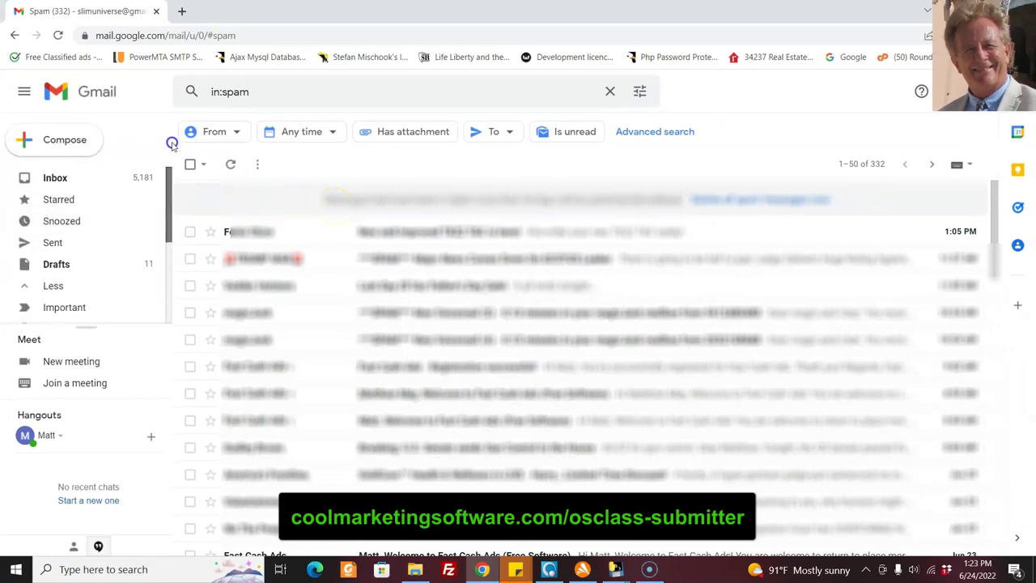
pyautogui.click(65, 179)
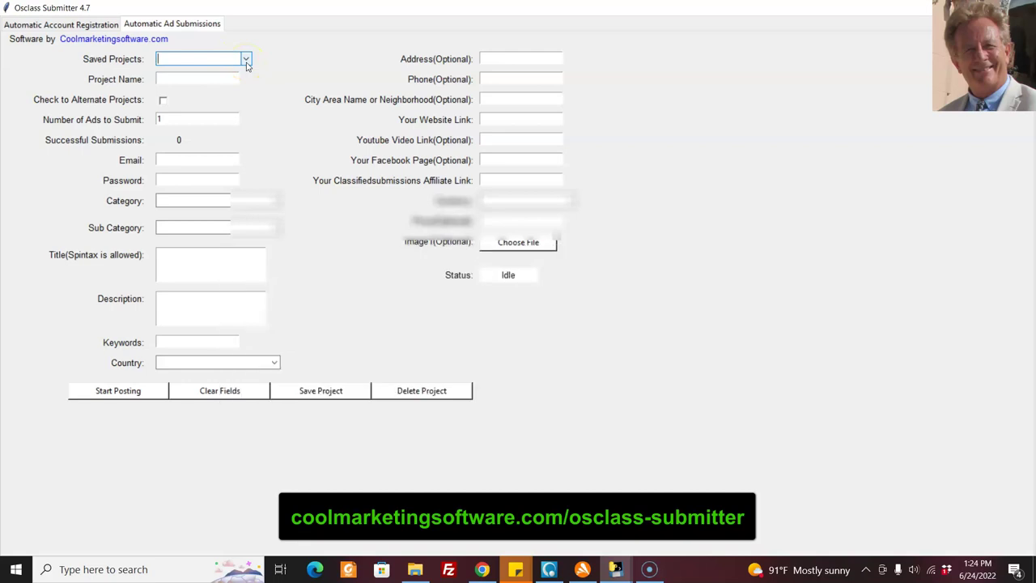
# - Load the first saved project from the Saved Projects list into the form
pyautogui.click(246, 61)
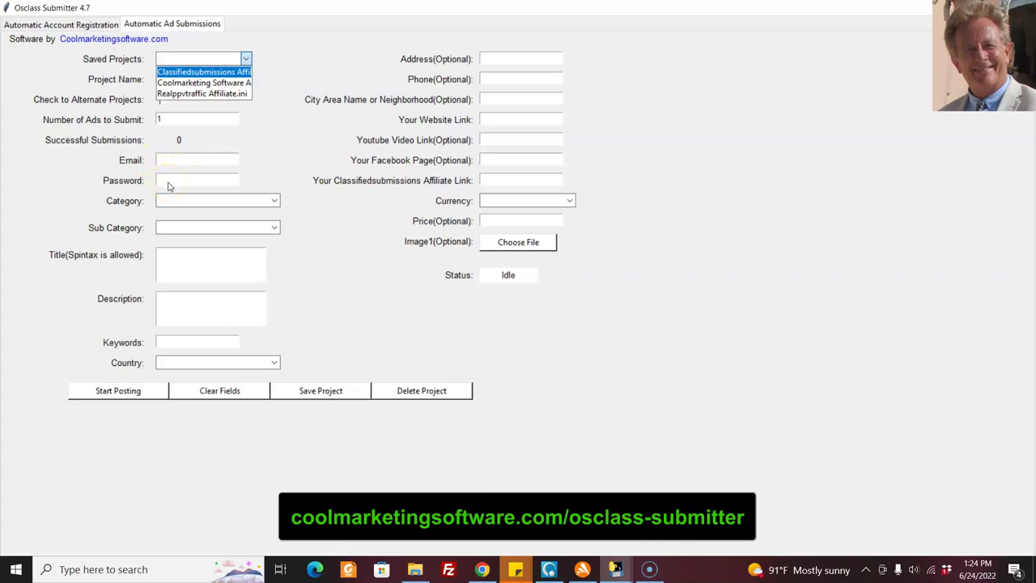
pyautogui.click(267, 117)
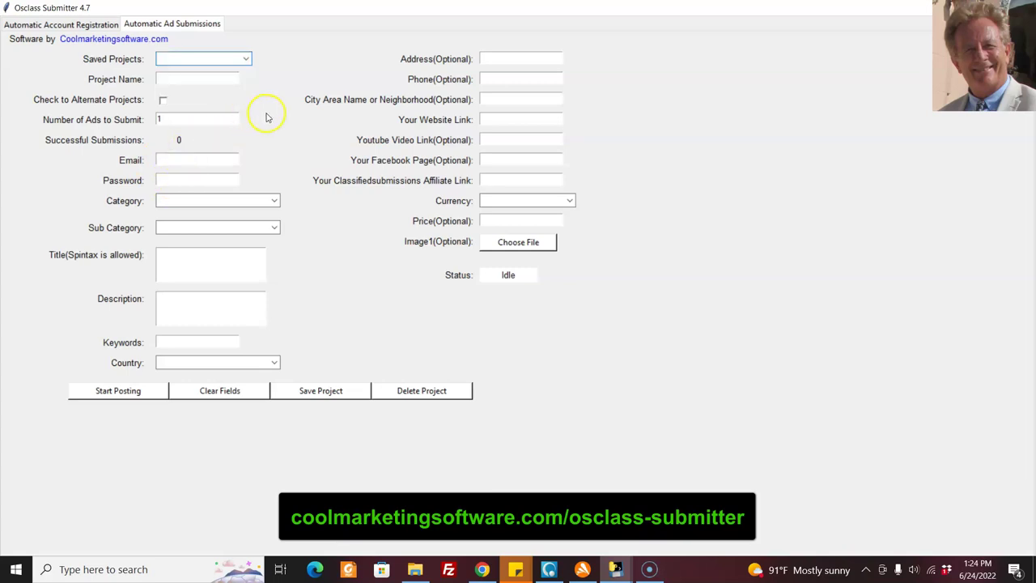
pyautogui.click(245, 58)
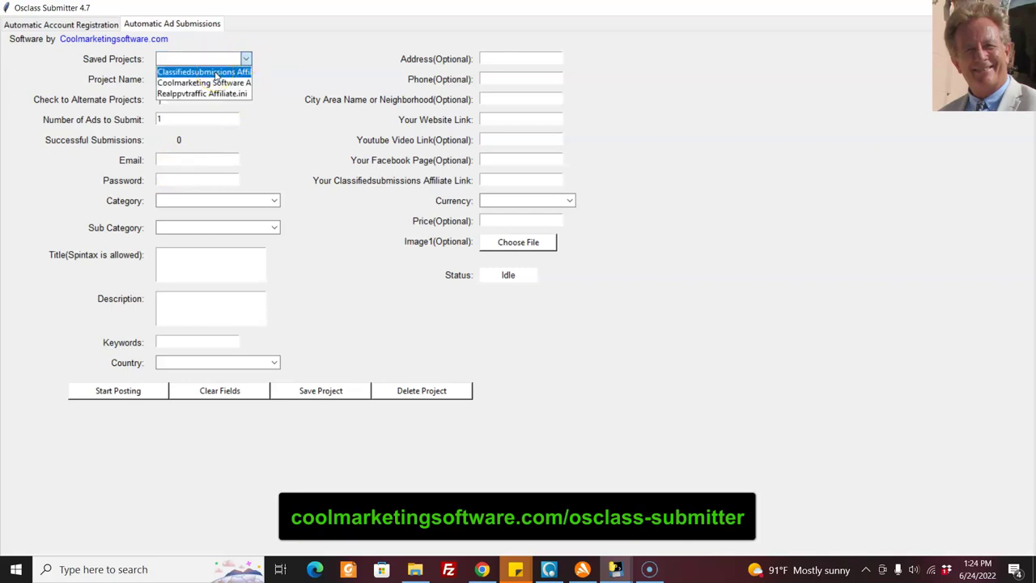
pyautogui.click(216, 73)
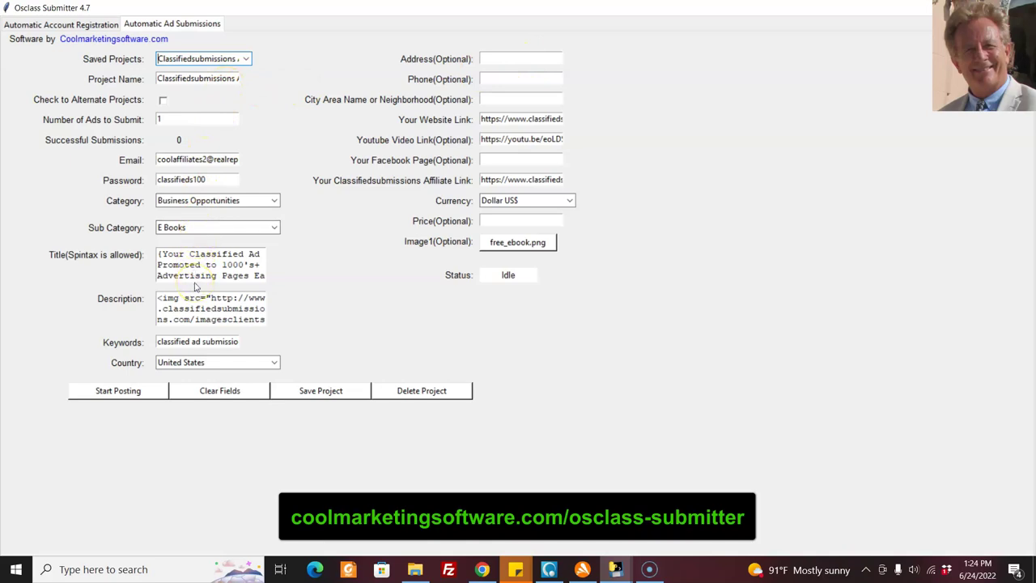
pyautogui.click(246, 59)
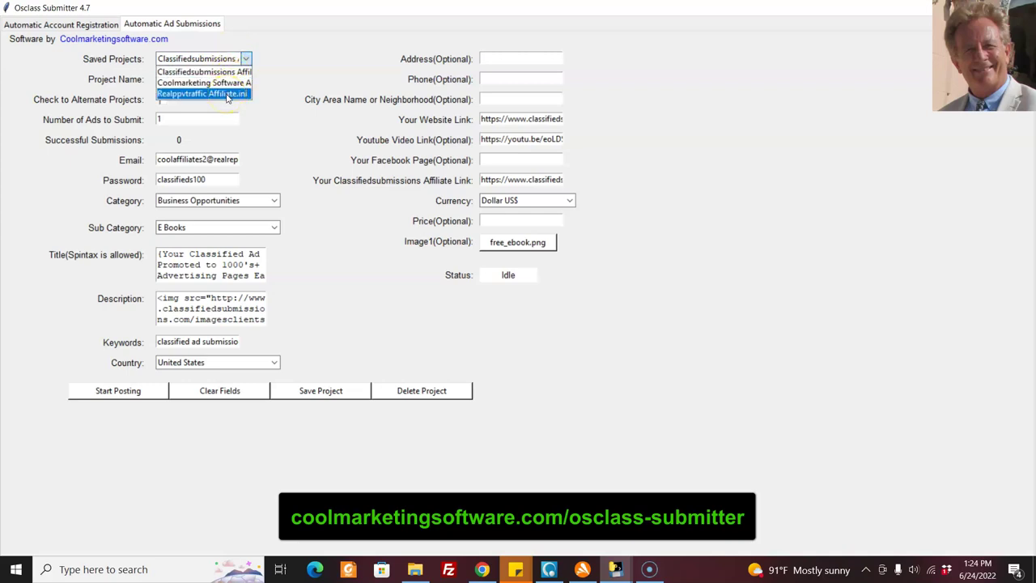
pyautogui.click(303, 136)
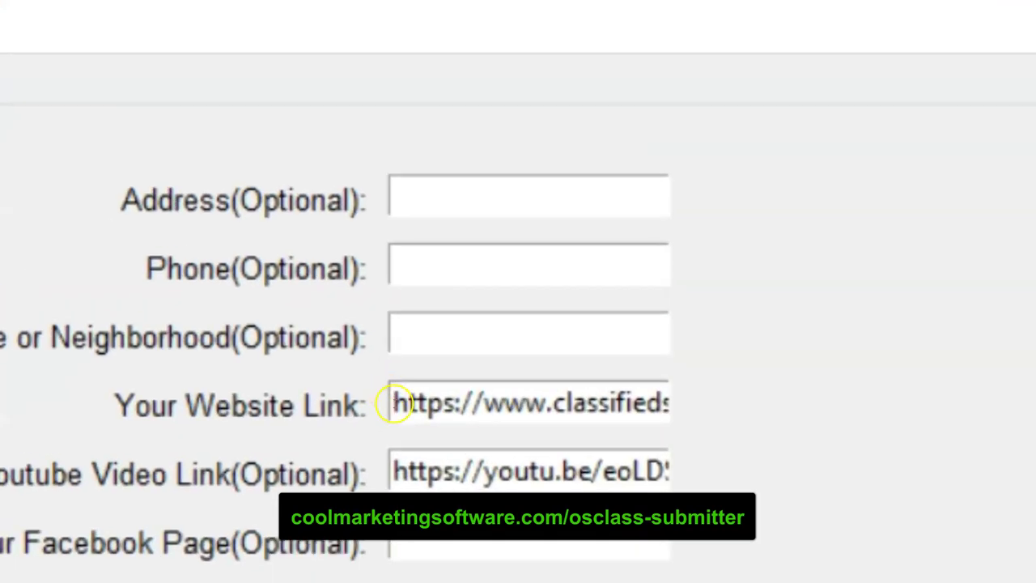
# - Review the loaded website link and reopen the Saved Projects list
pyautogui.moveTo(413, 340); pyautogui.dragTo(940, 352)
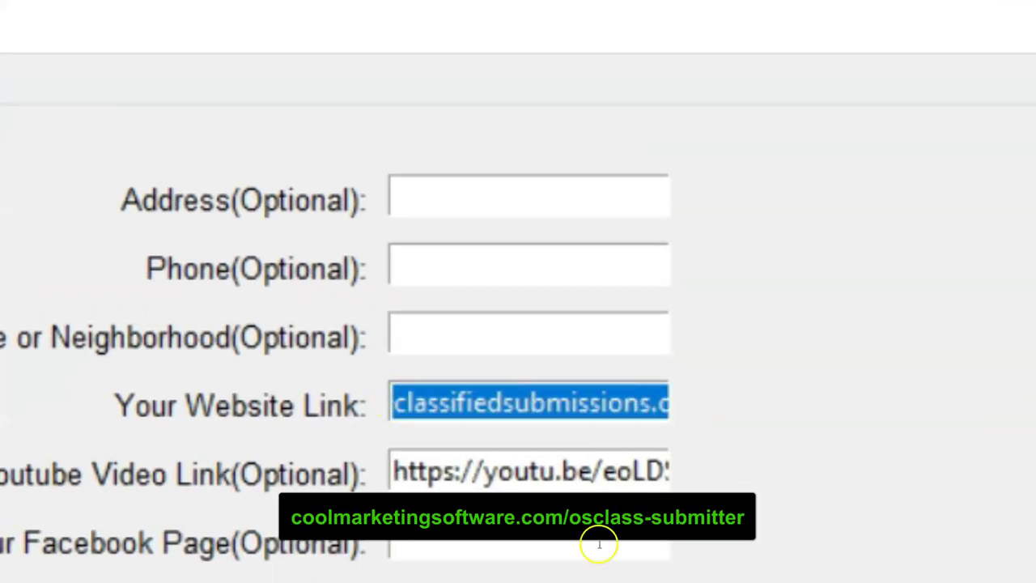
pyautogui.hotkey('alt', 'Tab')
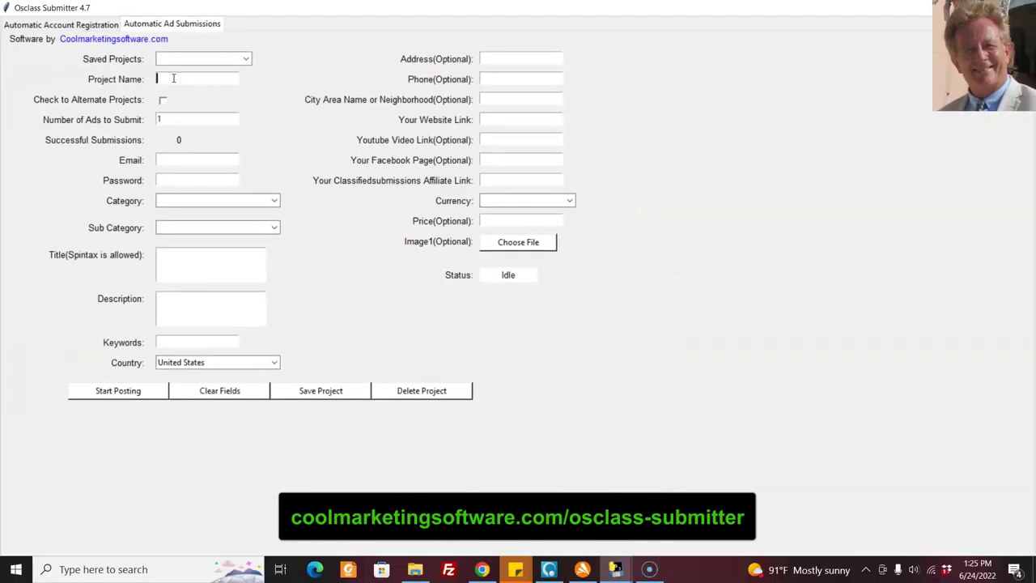
pyautogui.click(188, 79)
pyautogui.click(246, 59)
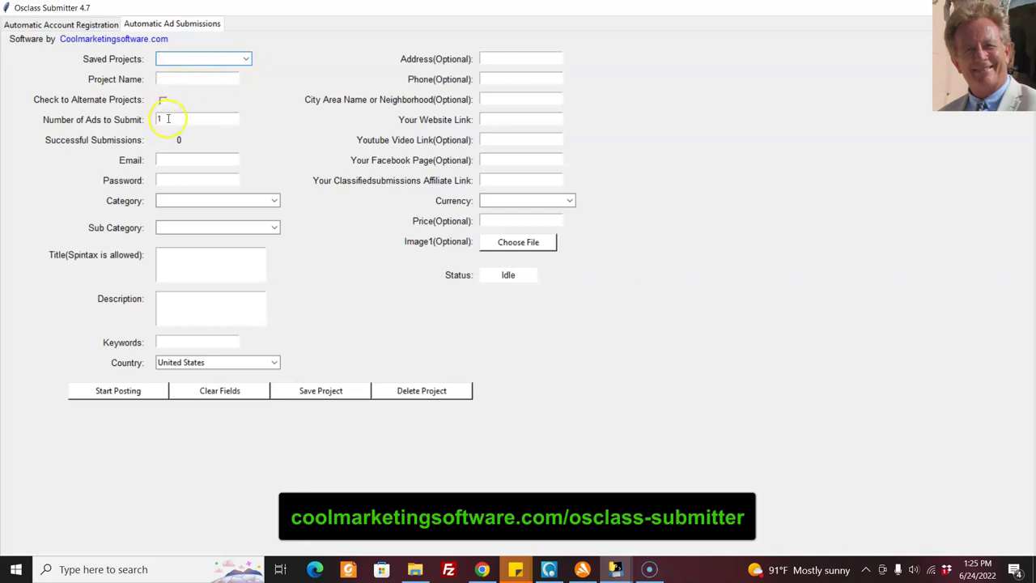
# - Try Business Opportunities as category, then switch to Services, leaving sub category unset
pyautogui.click(273, 202)
pyautogui.click(273, 203)
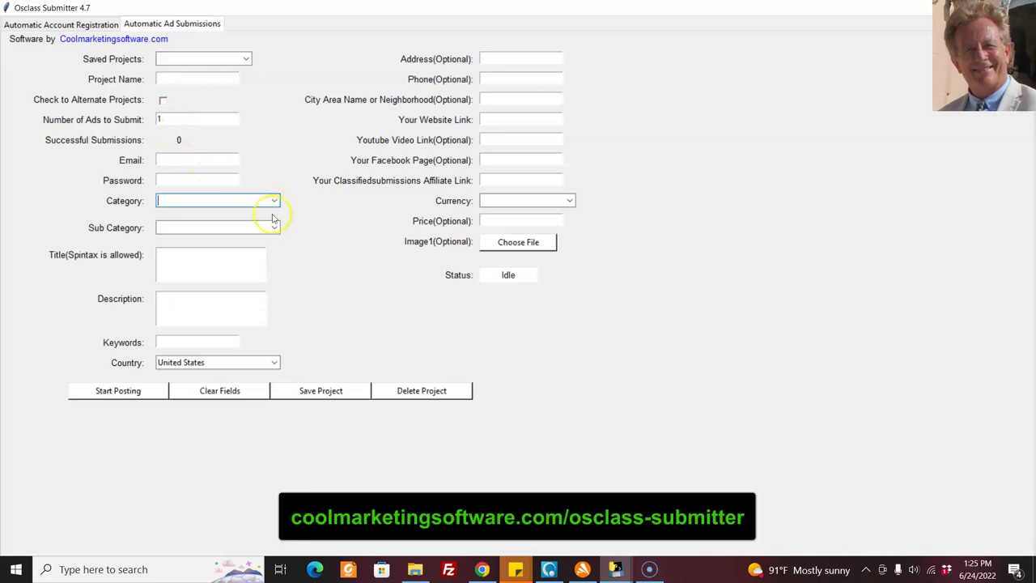
pyautogui.click(273, 201)
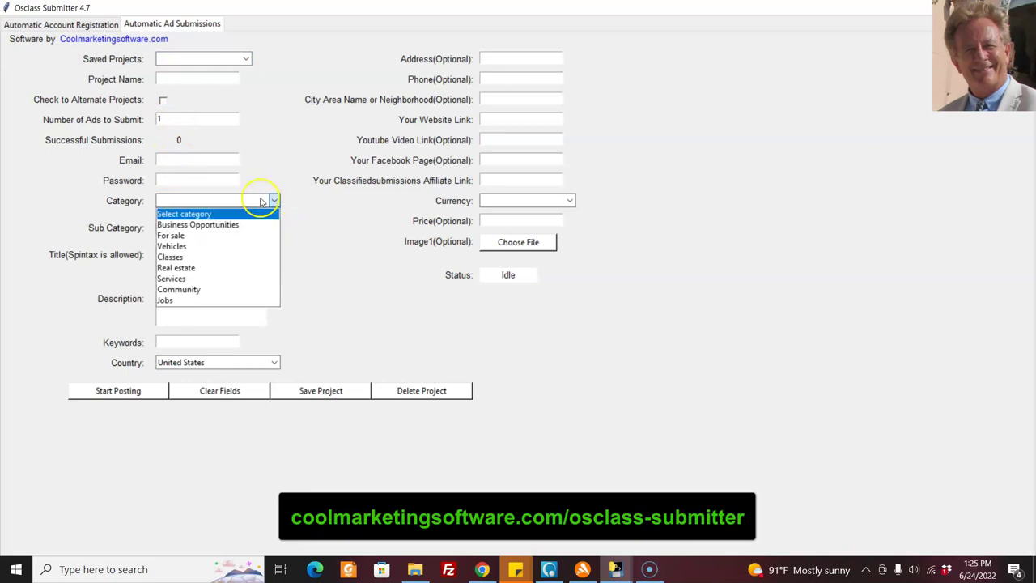
pyautogui.click(207, 227)
pyautogui.click(274, 228)
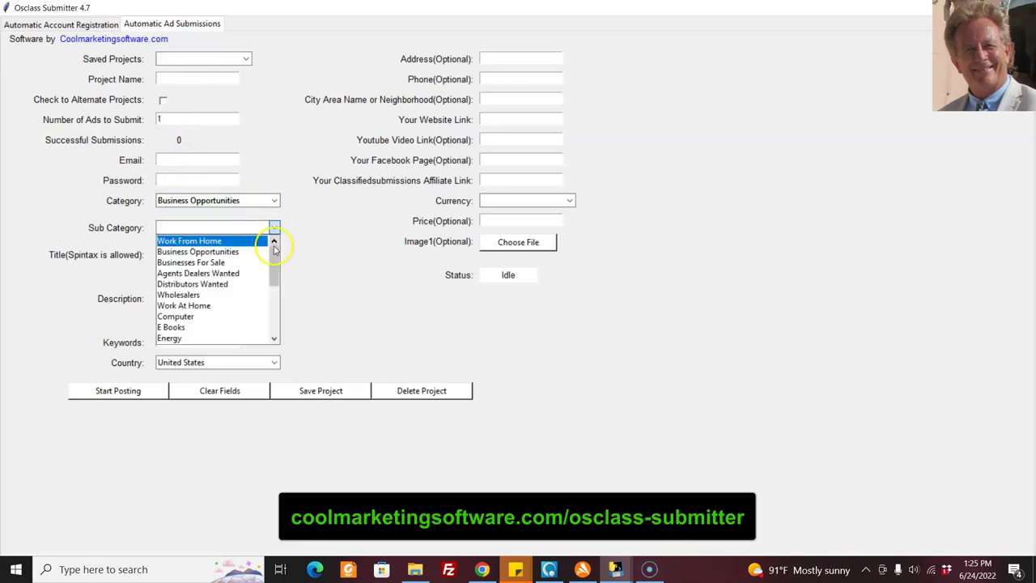
pyautogui.moveTo(274, 241)
pyautogui.mouseDown()
pyautogui.moveTo(274, 294)
pyautogui.moveTo(274, 237)
pyautogui.mouseUp()
pyautogui.click(273, 201)
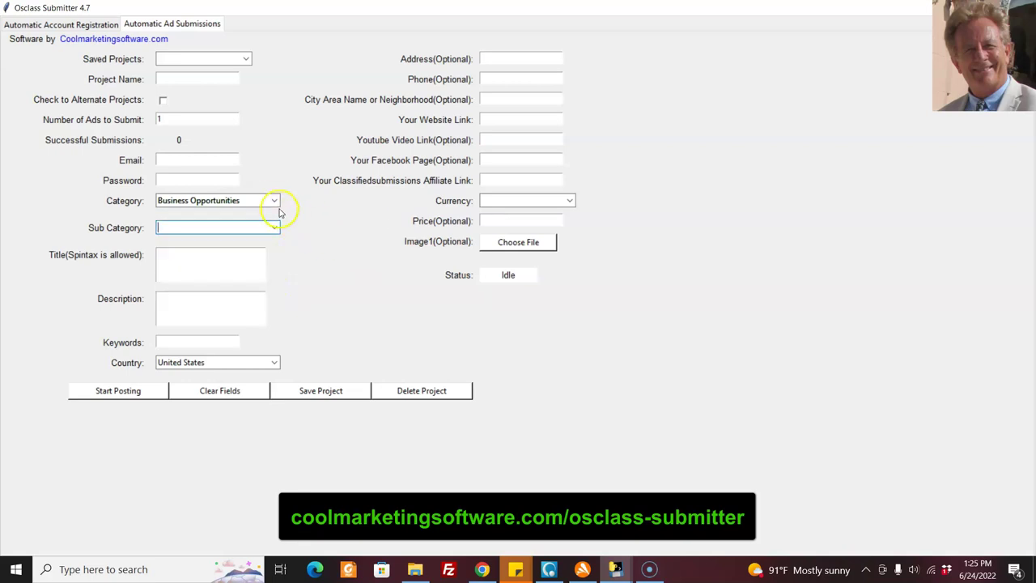
pyautogui.click(203, 278)
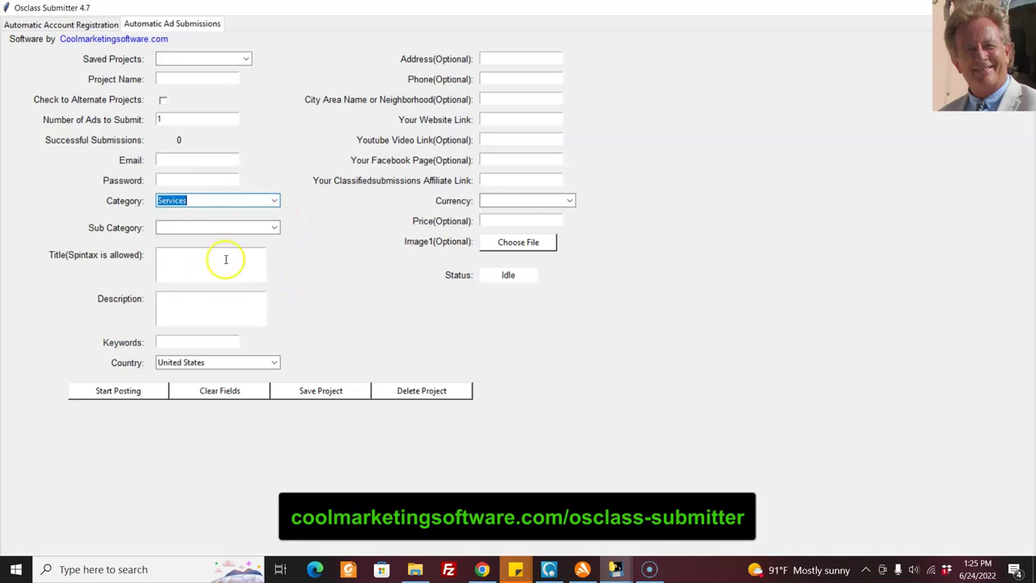
pyautogui.click(276, 229)
pyautogui.moveTo(272, 267)
pyautogui.mouseDown()
pyautogui.moveTo(276, 292)
pyautogui.moveTo(343, 296)
pyautogui.mouseUp()
pyautogui.click(343, 297)
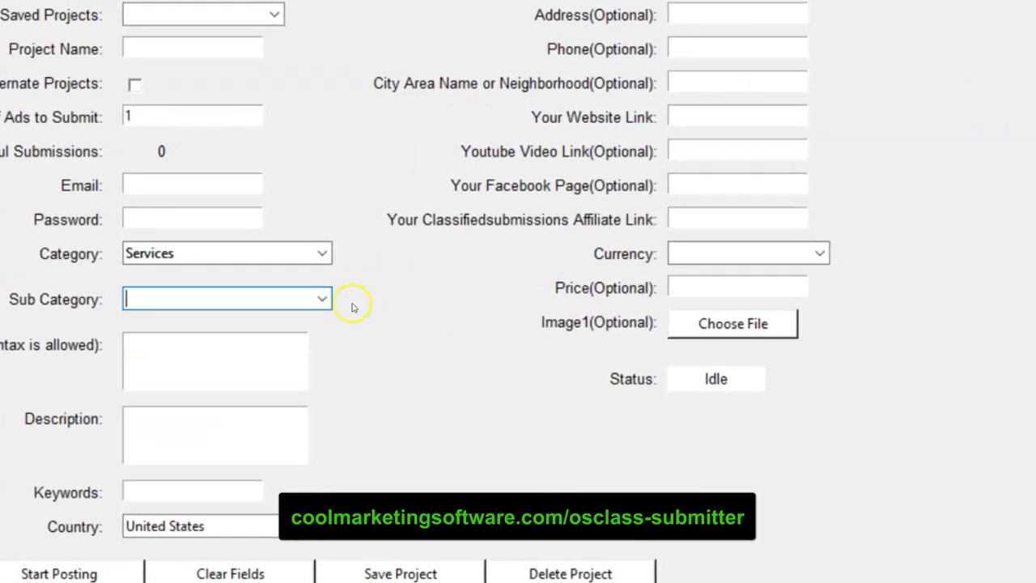
# - Point out the ad Title and Description boxes
pyautogui.click(170, 351)
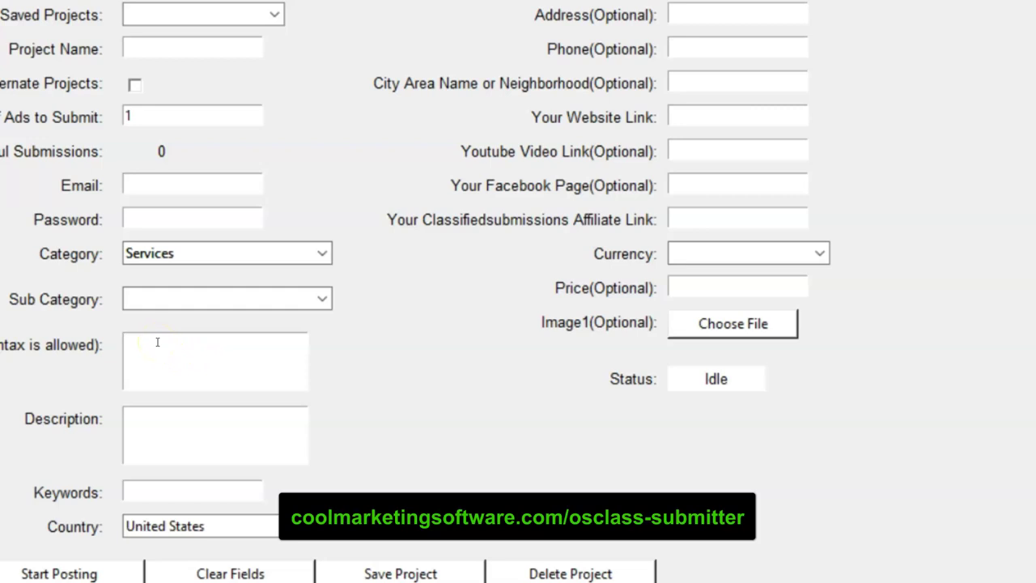
pyautogui.click(154, 342)
pyautogui.click(149, 348)
pyautogui.click(154, 419)
pyautogui.click(163, 350)
pyautogui.click(152, 424)
pyautogui.click(140, 426)
# - Load the Coolmarketing Software project and reveal its keywords, YouTube link and affiliate link
pyautogui.click(146, 487)
pyautogui.click(272, 15)
pyautogui.click(207, 51)
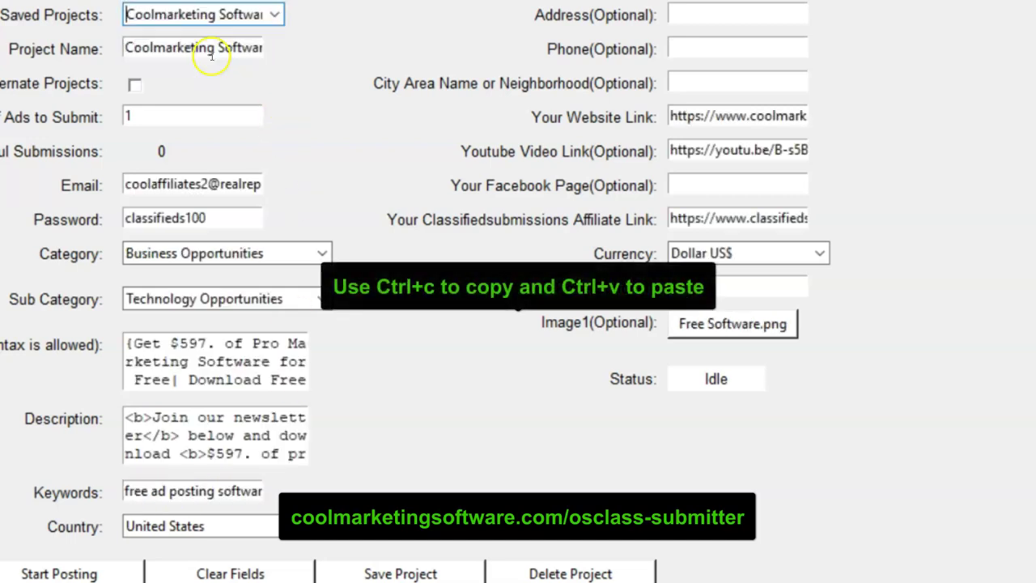
pyautogui.moveTo(132, 492)
pyautogui.mouseDown()
pyautogui.moveTo(403, 494)
pyautogui.moveTo(423, 433)
pyautogui.mouseUp()
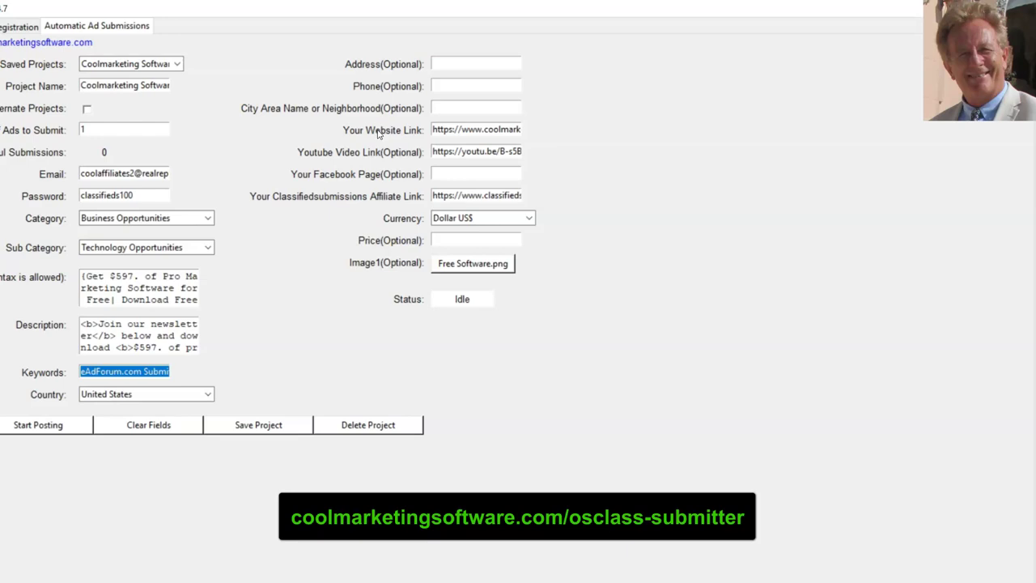
pyautogui.click(435, 130)
pyautogui.moveTo(433, 151); pyautogui.dragTo(574, 163)
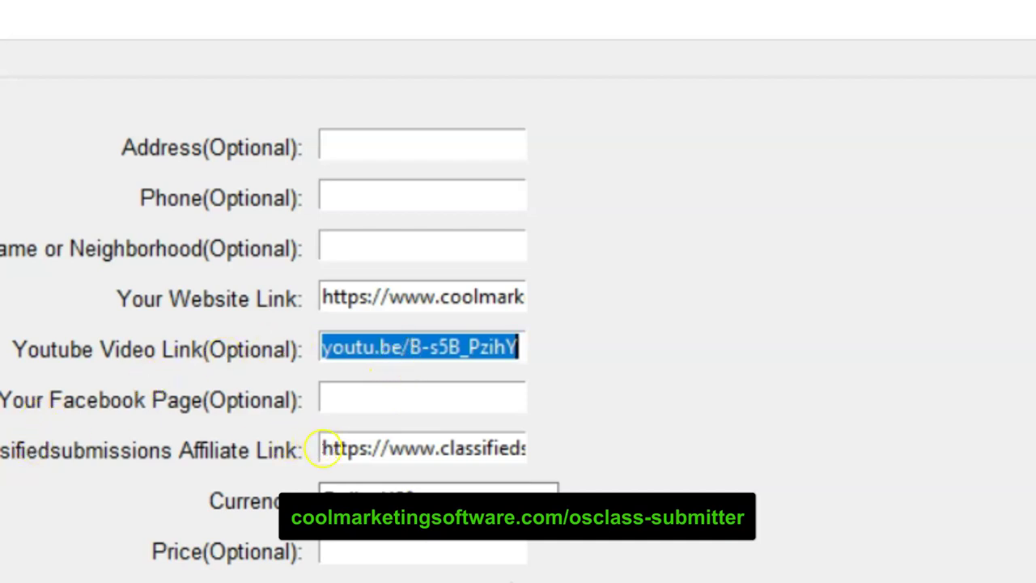
pyautogui.moveTo(323, 448); pyautogui.dragTo(664, 446)
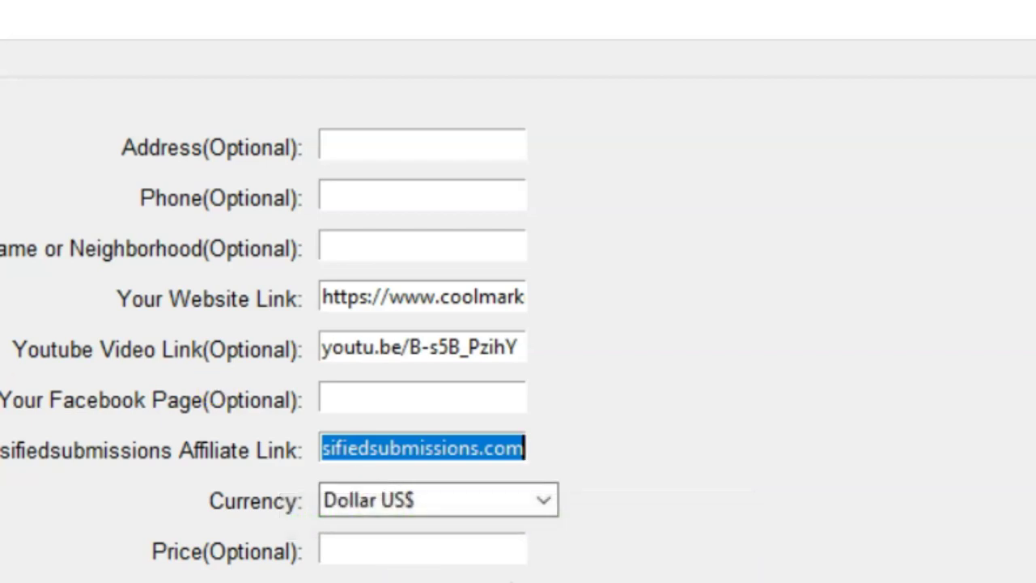
# - Attach the Free Software picture from projects/images as Image1 and save the project
pyautogui.click(532, 249)
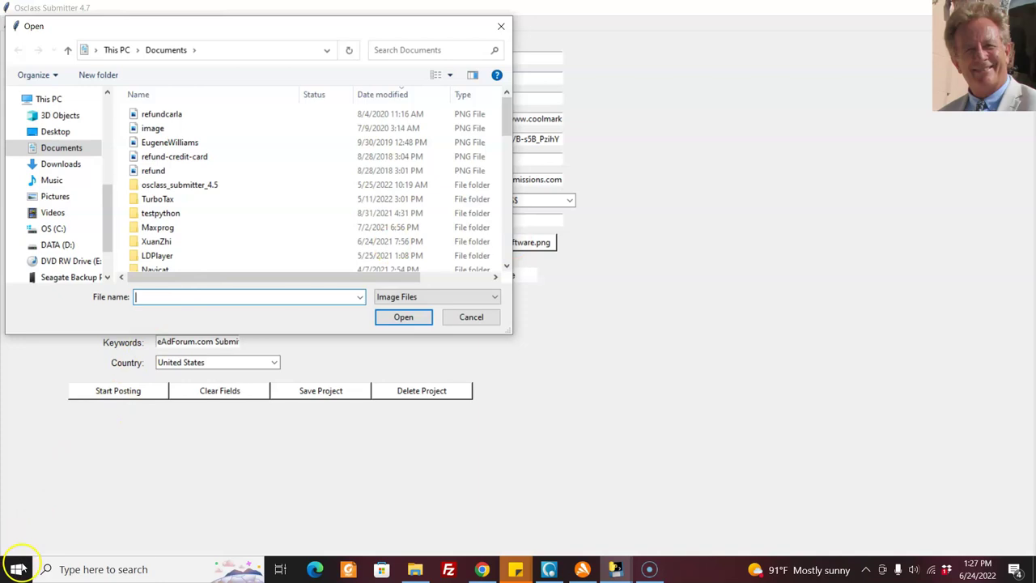
pyautogui.click(161, 126)
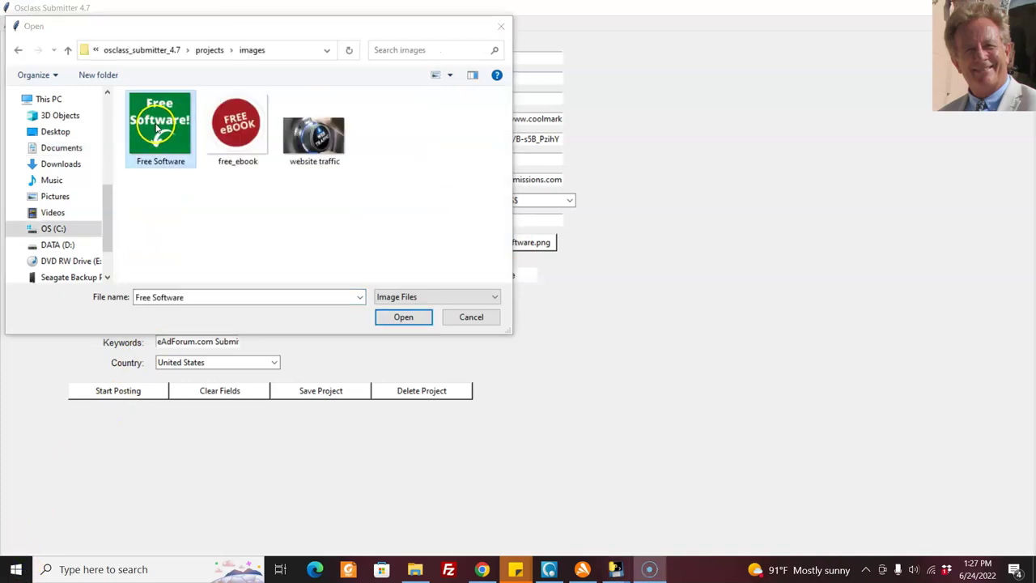
pyautogui.click(399, 319)
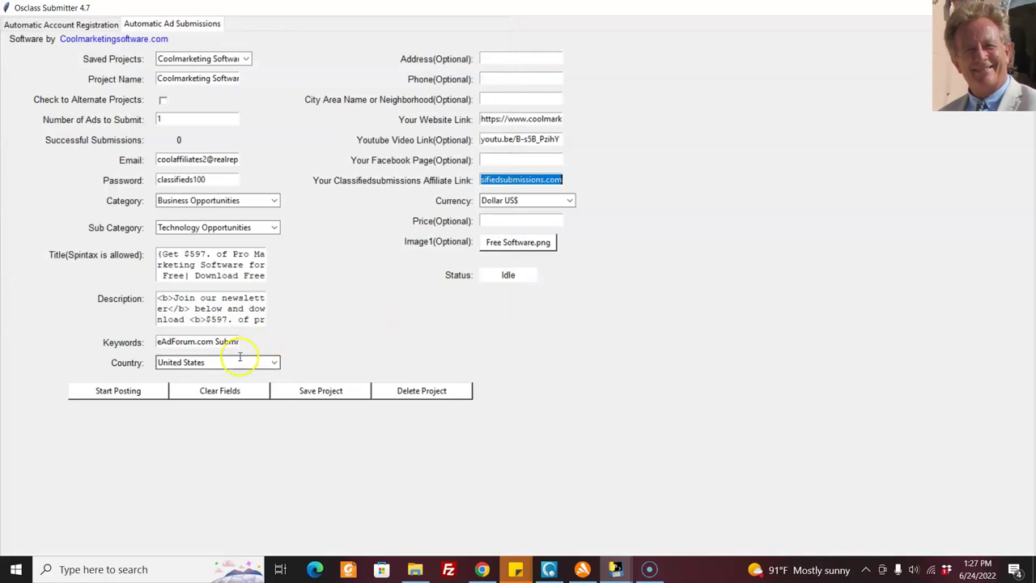
pyautogui.click(341, 394)
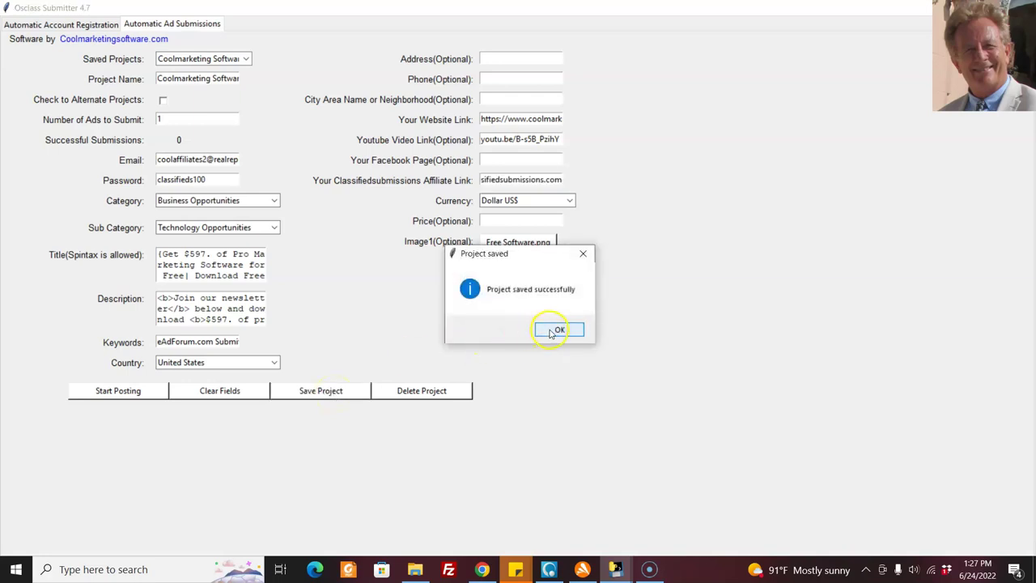
pyautogui.click(557, 330)
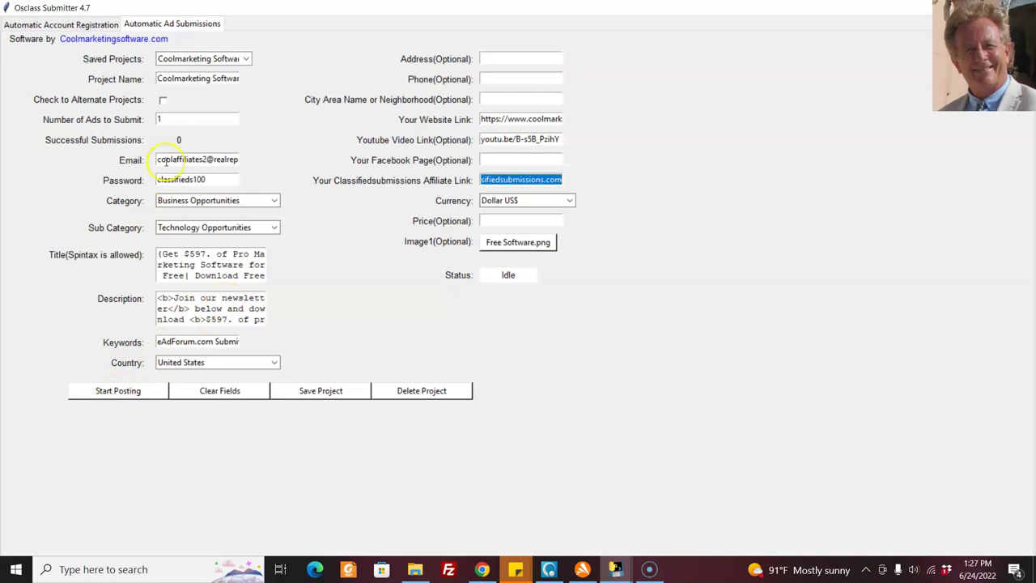
# - Change the number of ads to submit from 1 to 100
pyautogui.click(175, 120)
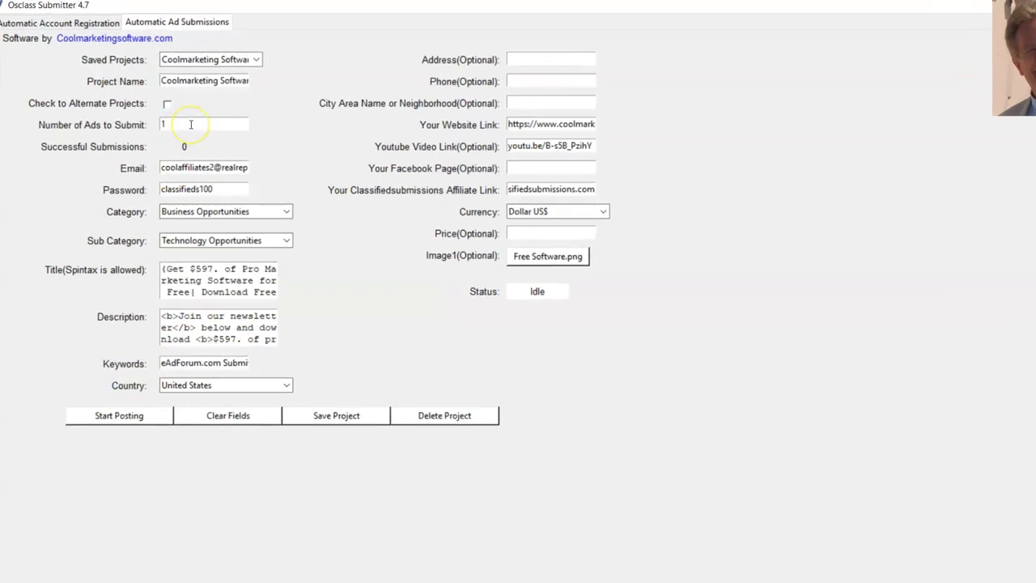
pyautogui.write('--\\')
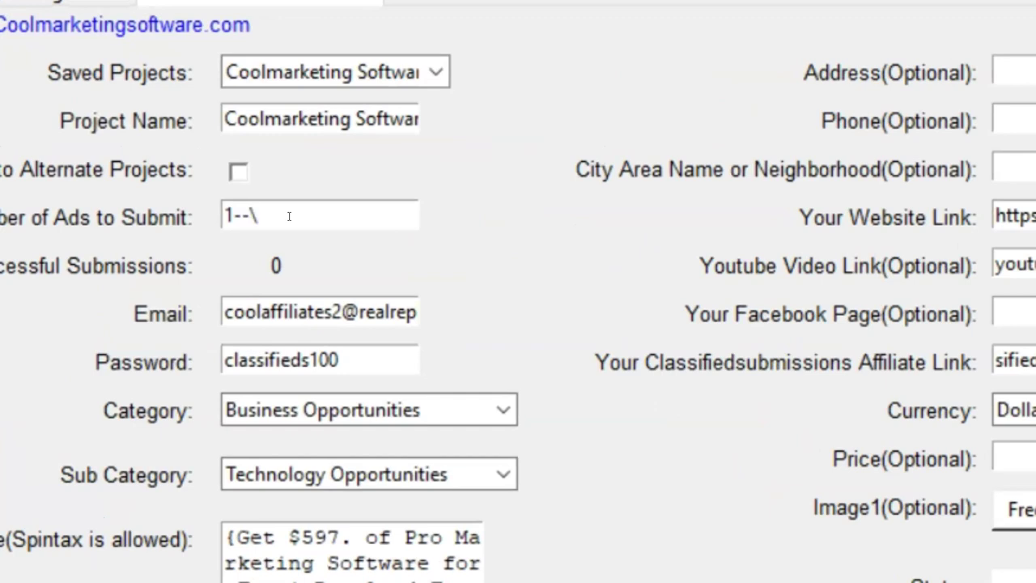
pyautogui.press('BackSpace')
pyautogui.press('BackSpace')
pyautogui.write('00')
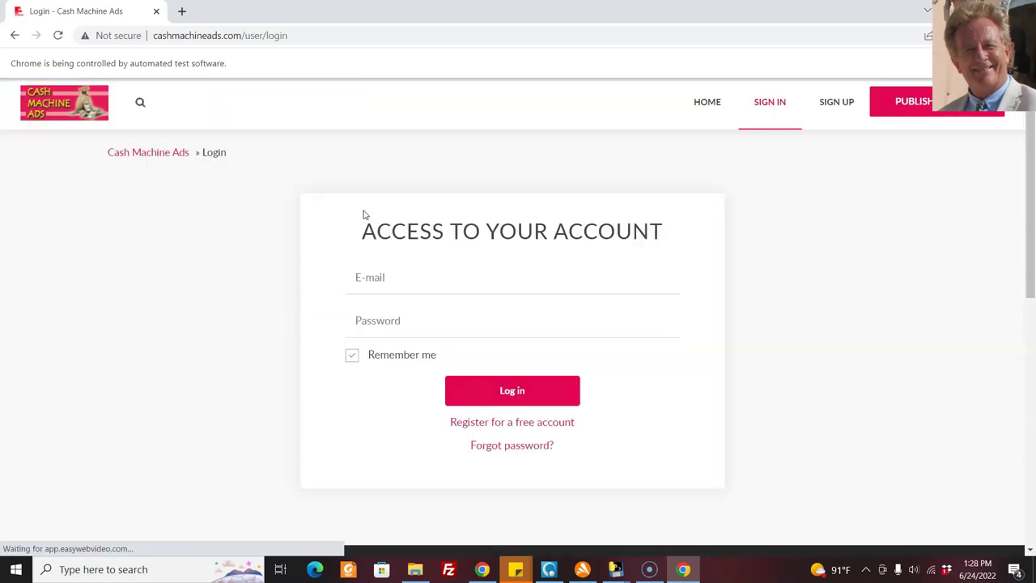
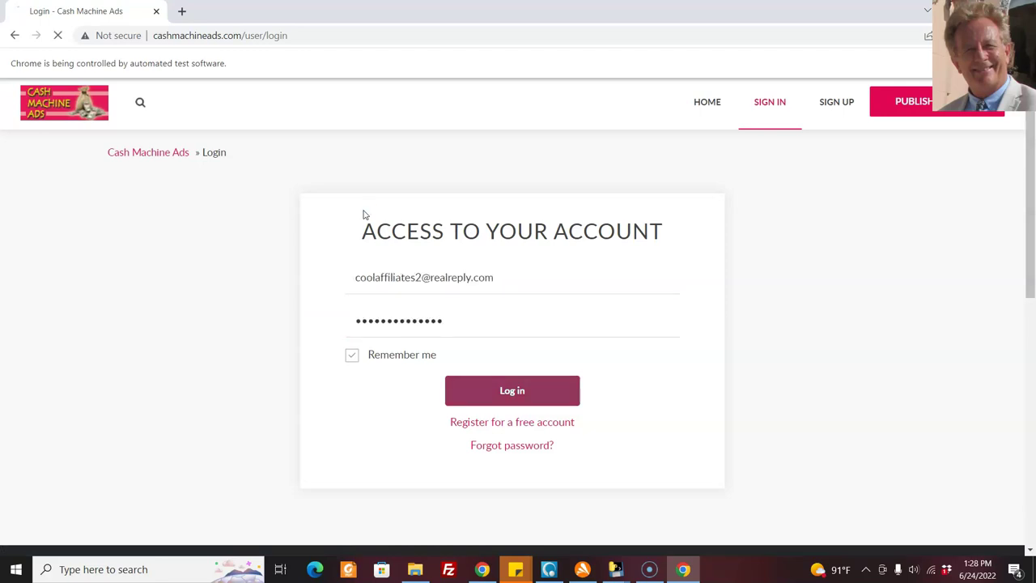
pyautogui.click(351, 216)
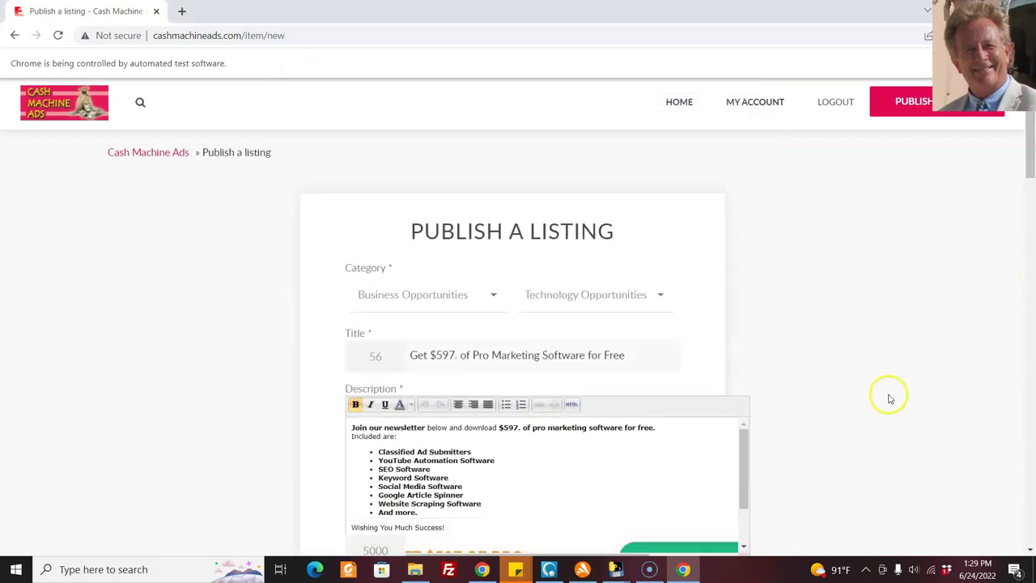
# - Paste the website link and keywords into the Cash Machine Ads listing form
pyautogui.moveTo(1029, 157); pyautogui.dragTo(1029, 181)
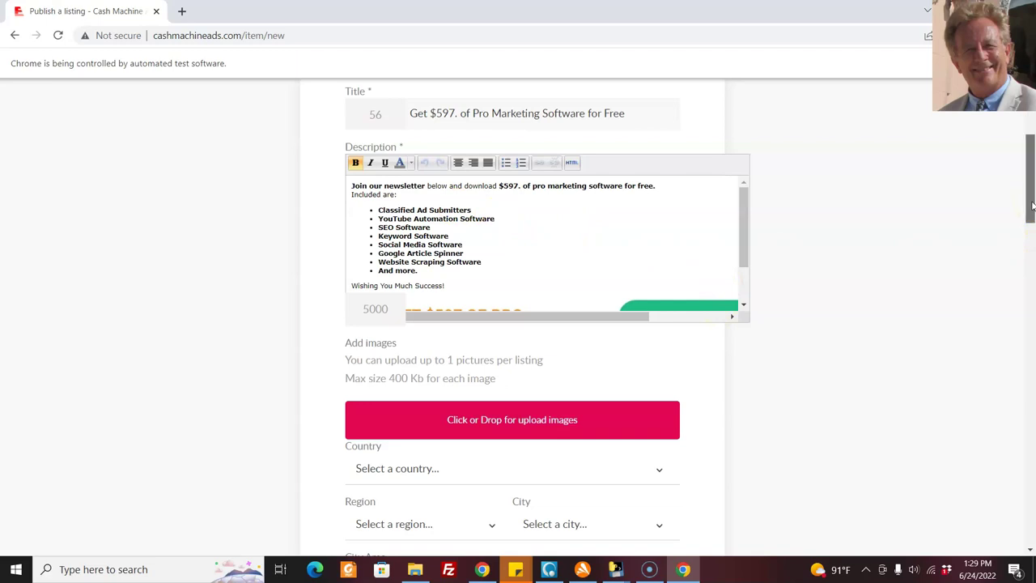
pyautogui.moveTo(1032, 206); pyautogui.dragTo(1031, 236)
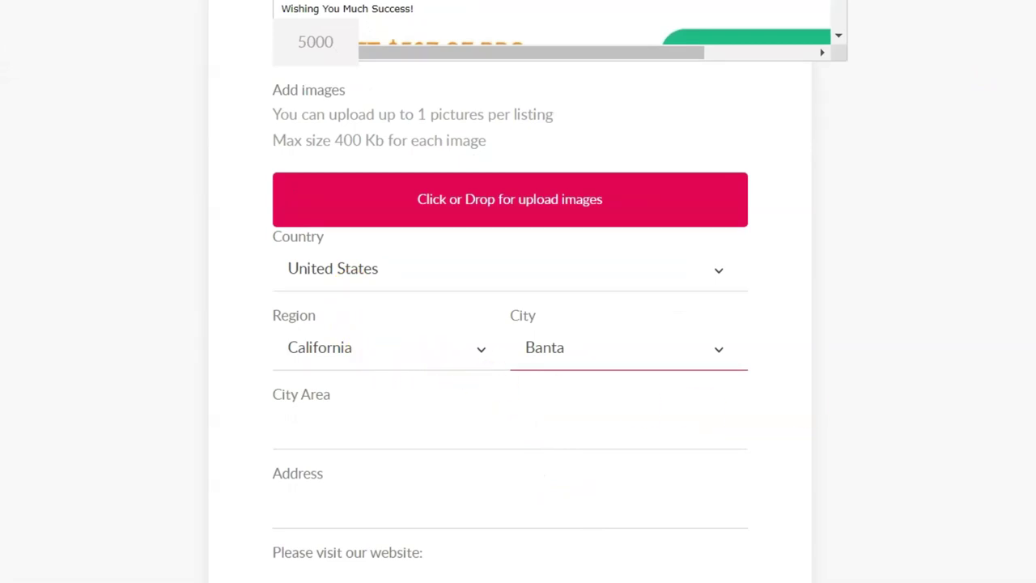
pyautogui.press('Tab')
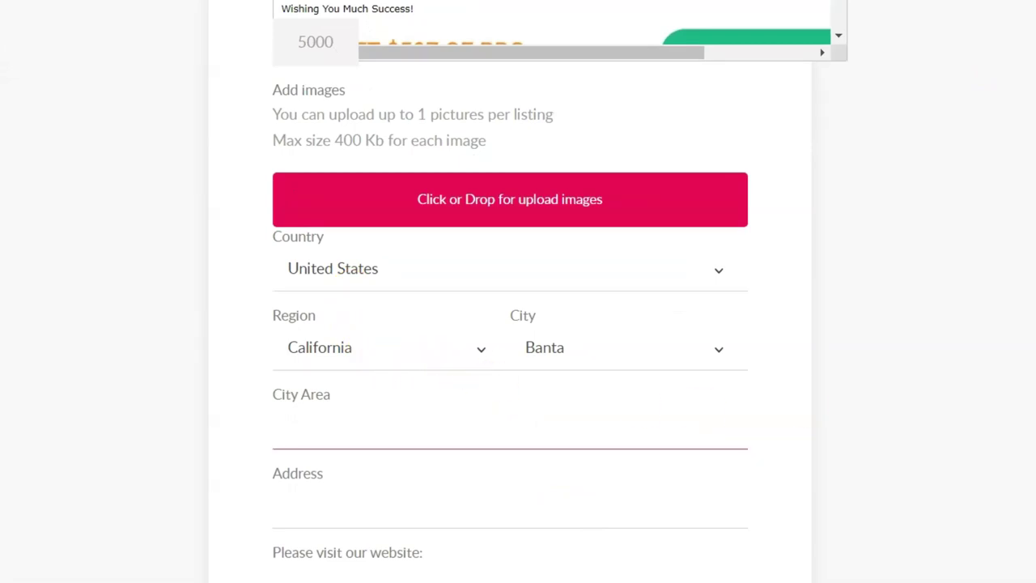
pyautogui.press('Tab')
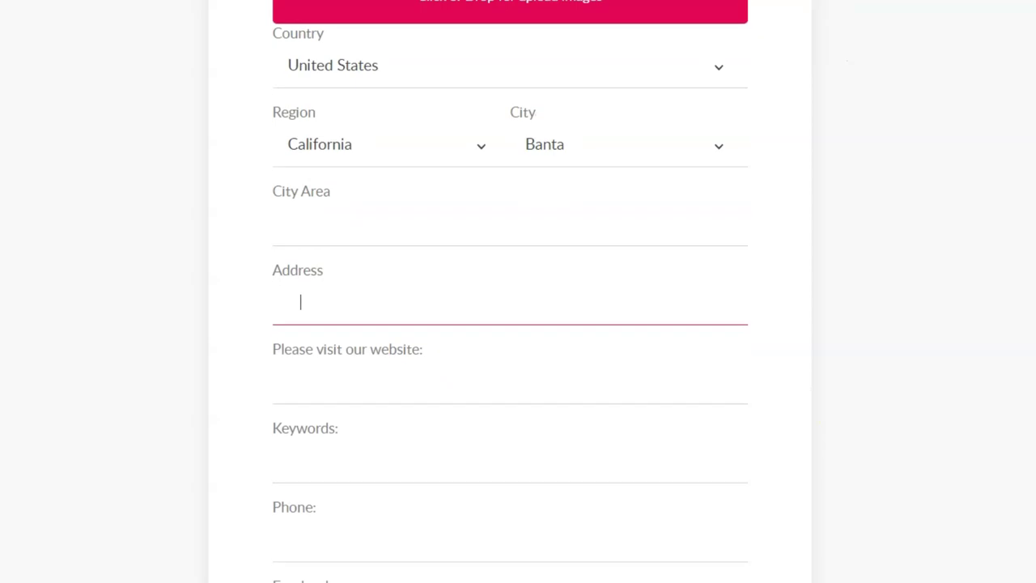
pyautogui.click(305, 393)
pyautogui.write('https://www.coolmarketingsoftware.com')
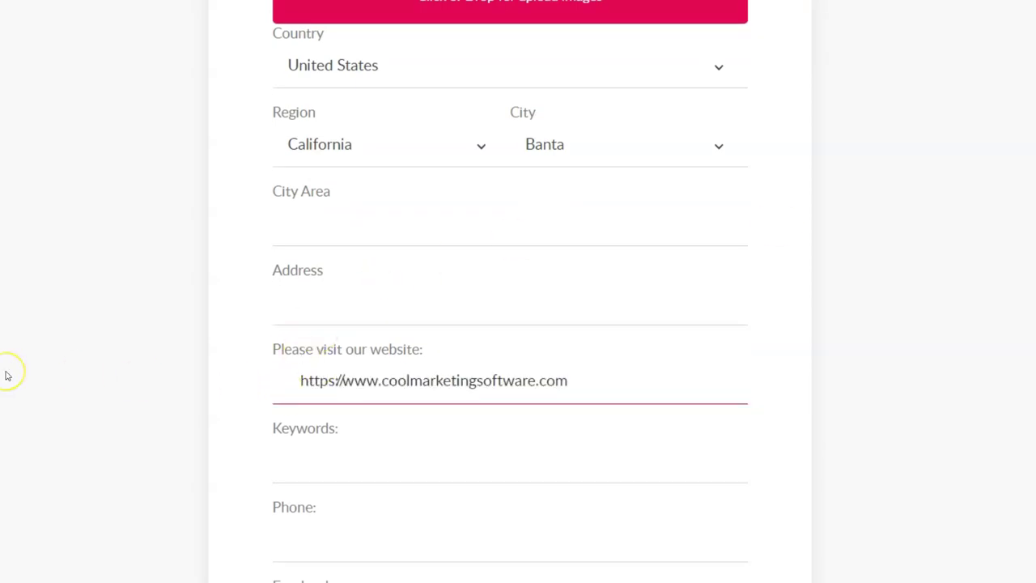
pyautogui.press('Tab')
pyautogui.write('global classified ad submitter,classified ad submission software')
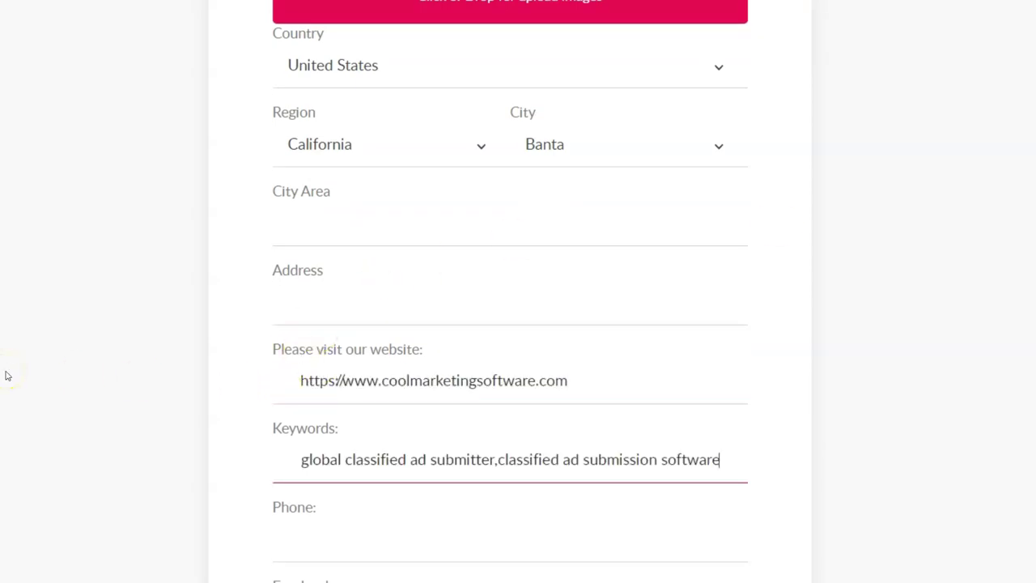
pyautogui.press('Tab')
pyautogui.scroll(-5, 707, 227)
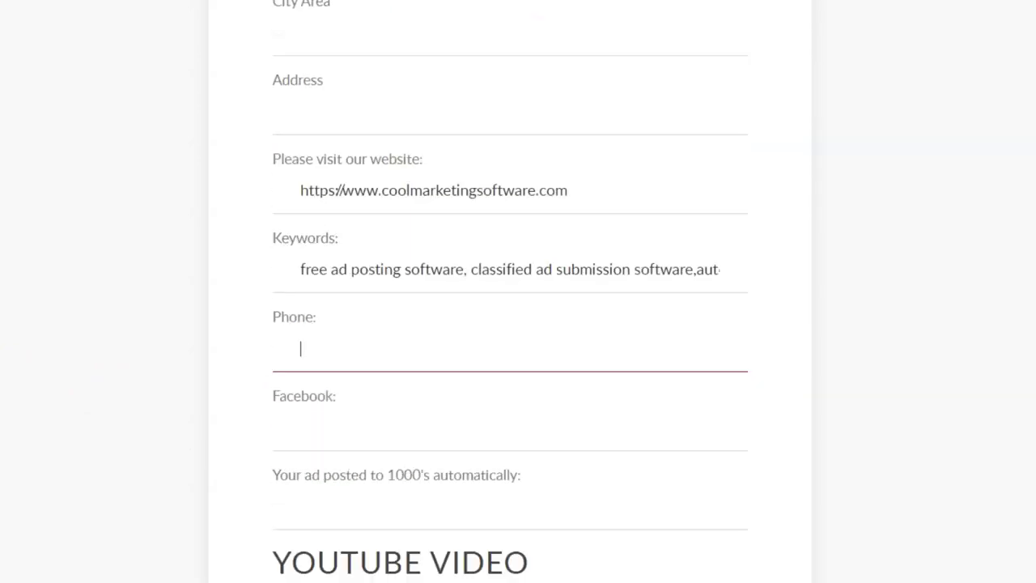
pyautogui.click(377, 252)
pyautogui.press('Tab')
pyautogui.write('https://www.classifiedsubmissions.com')
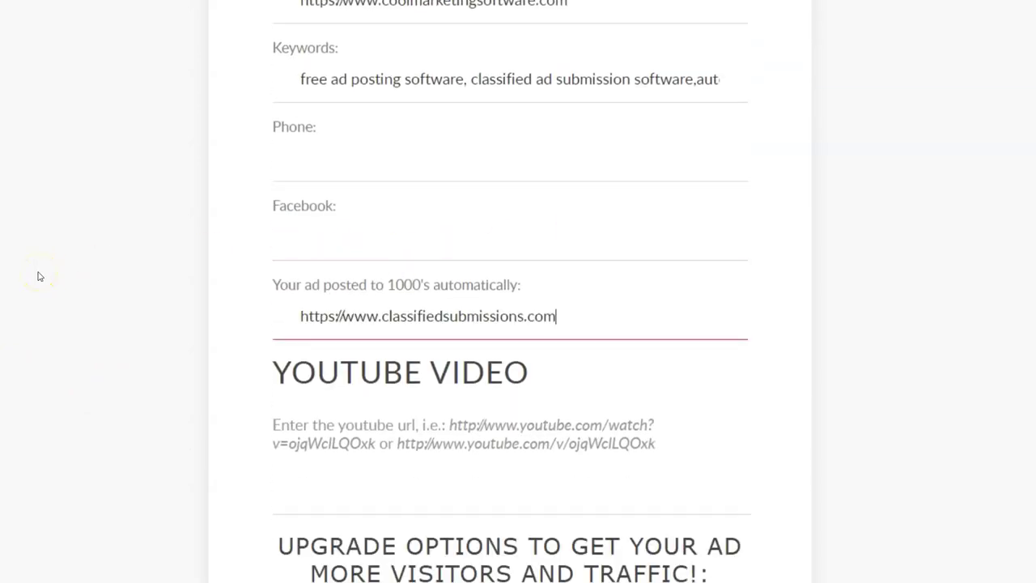
pyautogui.press('Tab')
pyautogui.write('https://youtu.be/B-s5B_PzihY')
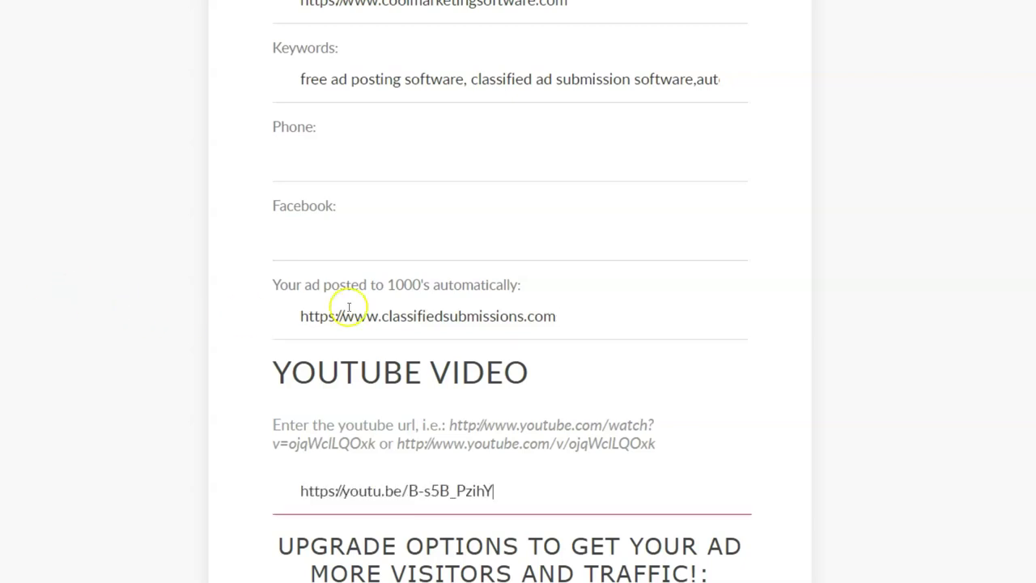
pyautogui.scroll(-4, 518, 324)
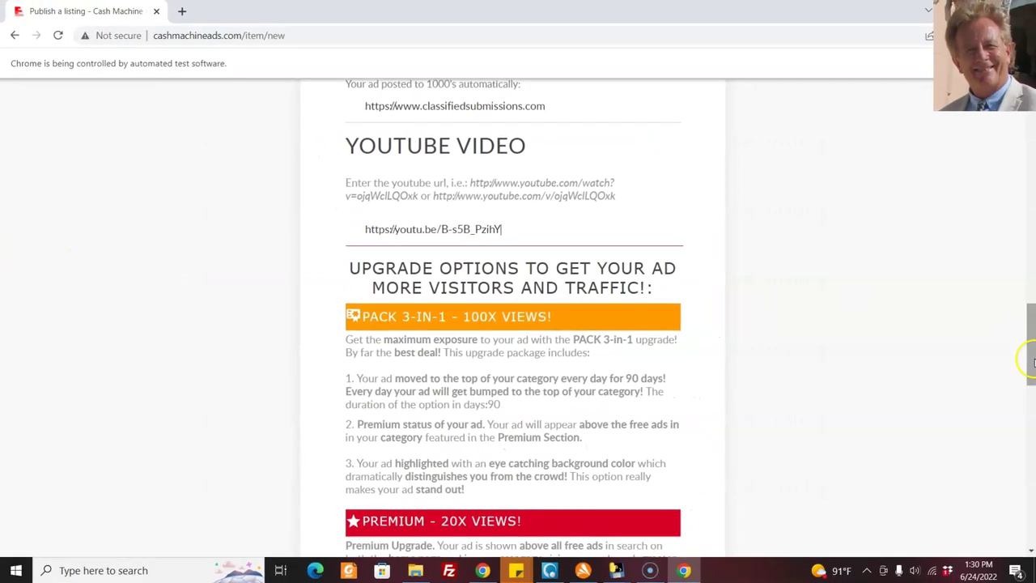
pyautogui.moveTo(1029, 359); pyautogui.dragTo(1030, 429)
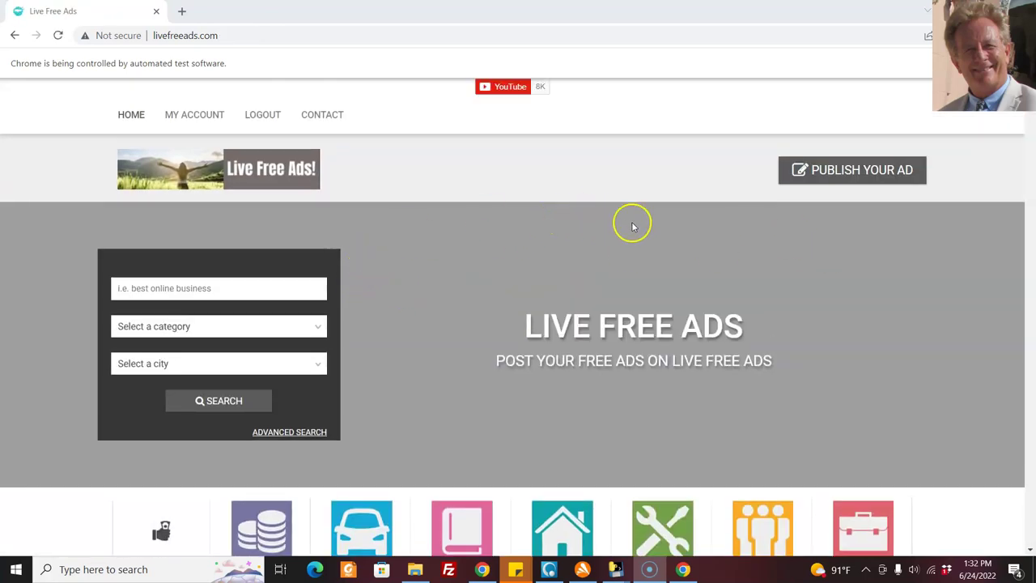
# - Start a new Live Free Ads listing with Publish Your Ad and scroll the auto-filled form
pyautogui.click(858, 172)
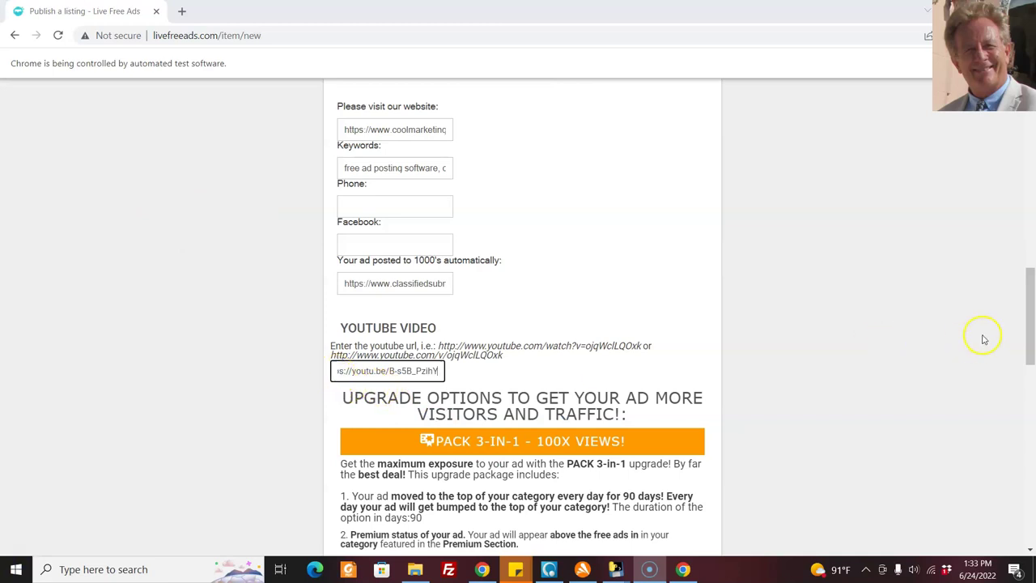
pyautogui.moveTo(1031, 324)
pyautogui.mouseDown()
pyautogui.moveTo(1029, 162)
pyautogui.moveTo(1020, 407)
pyautogui.mouseUp()
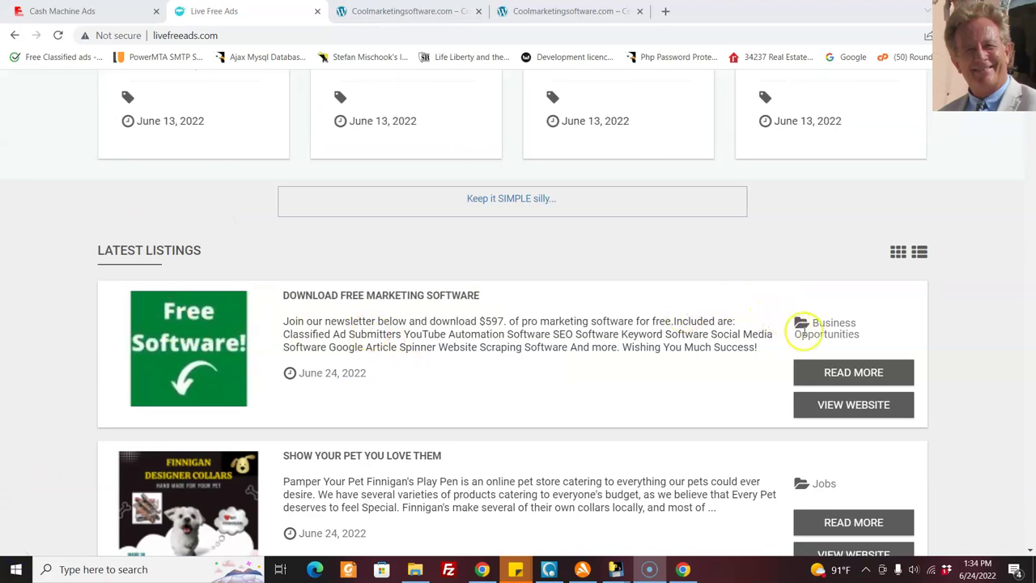
# - Read through the Download Free Marketing Software listing's description, links, keywords and YouTube video
pyautogui.click(860, 378)
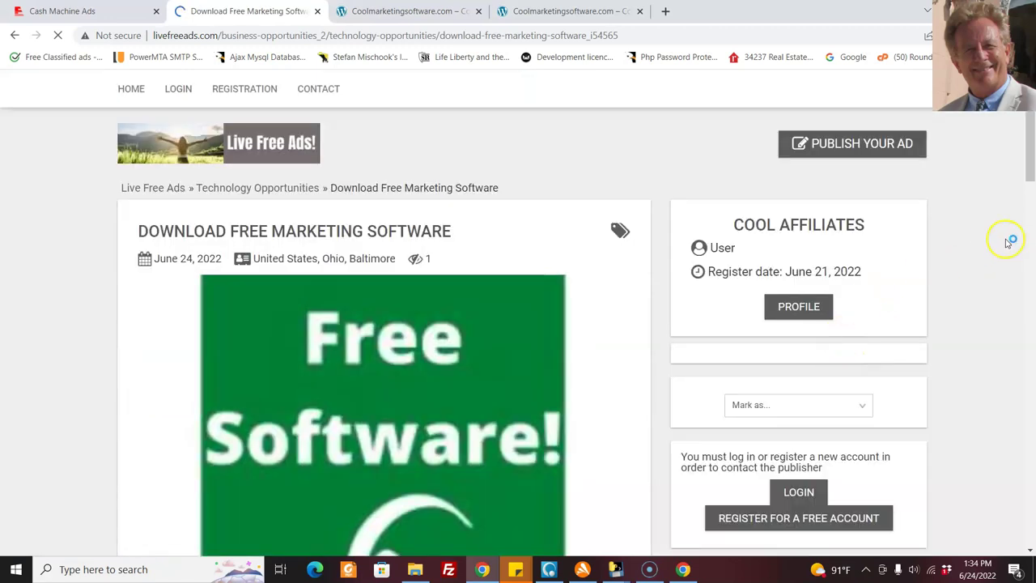
pyautogui.scroll(-10, 308, 308)
pyautogui.scroll(-5, 308, 308)
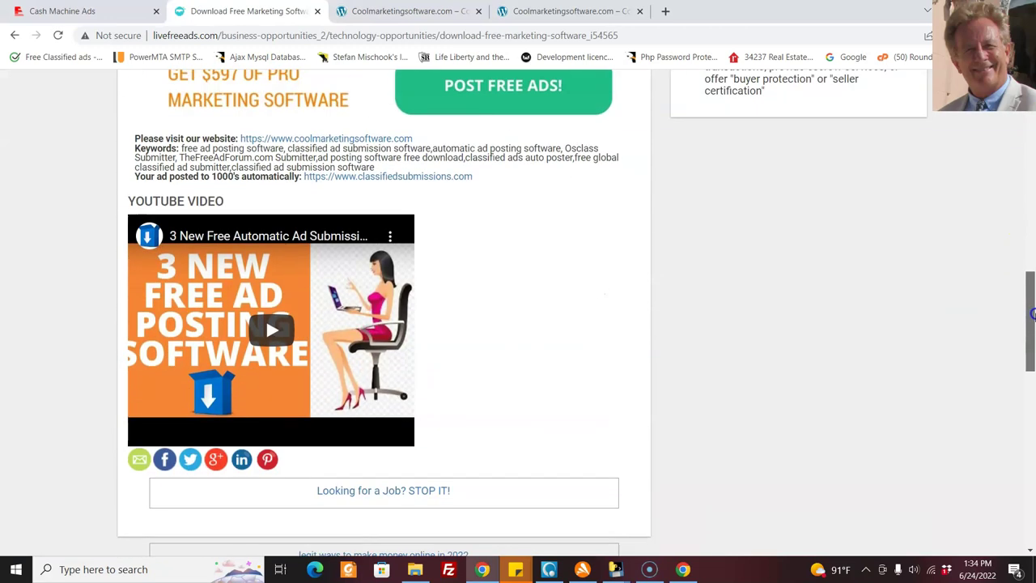
pyautogui.scroll(3, 1030, 279)
pyautogui.moveTo(1032, 262); pyautogui.dragTo(1032, 241)
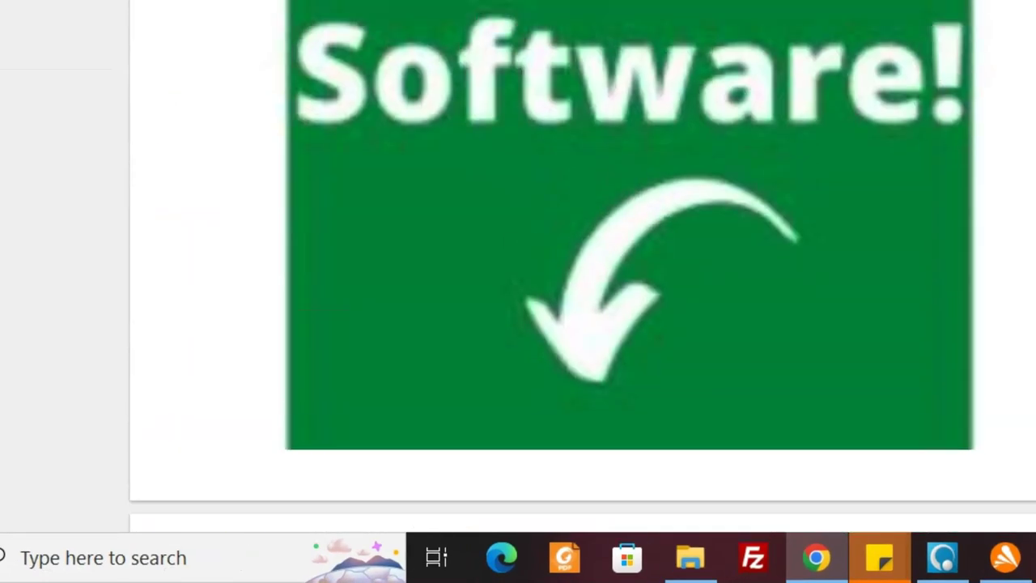
pyautogui.scroll(-5, 518, 324)
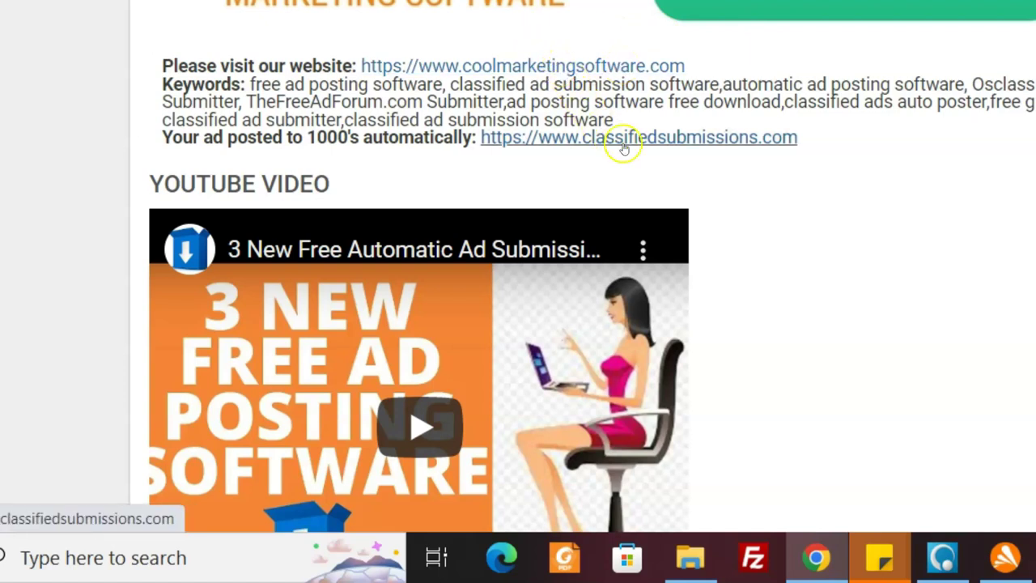
pyautogui.scroll(1, 518, 267)
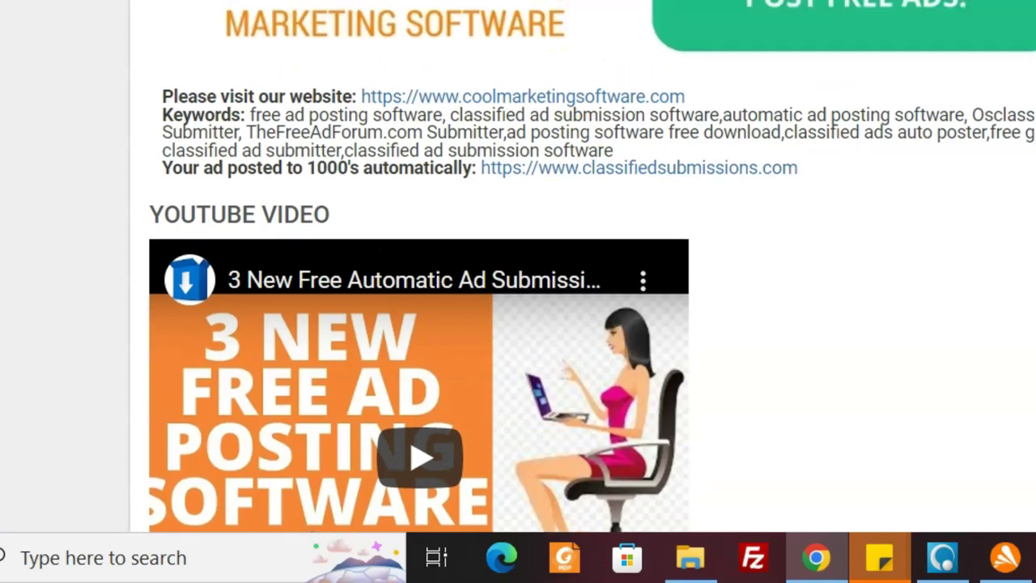
pyautogui.scroll(5, 519, 324)
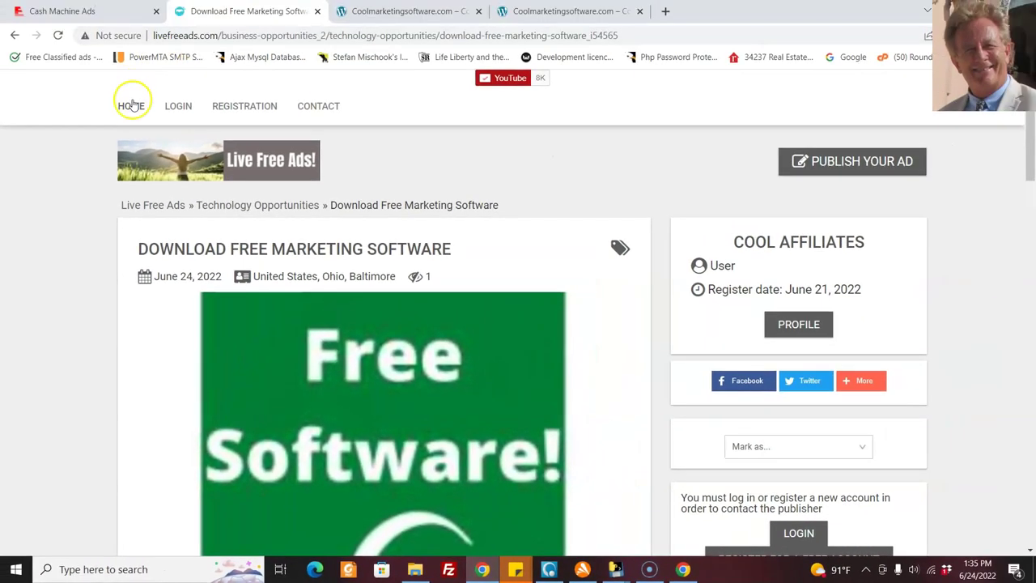
# - Go back to the Live Free Ads home page, check Latest Listings, and open the DREAM BIG page
pyautogui.click(131, 106)
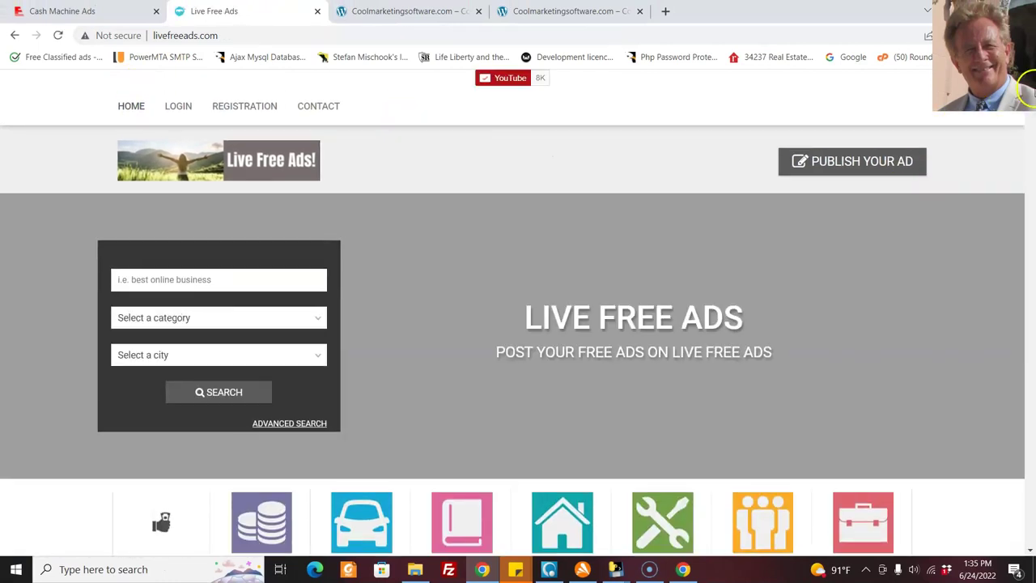
pyautogui.scroll(-10, 1020, 101)
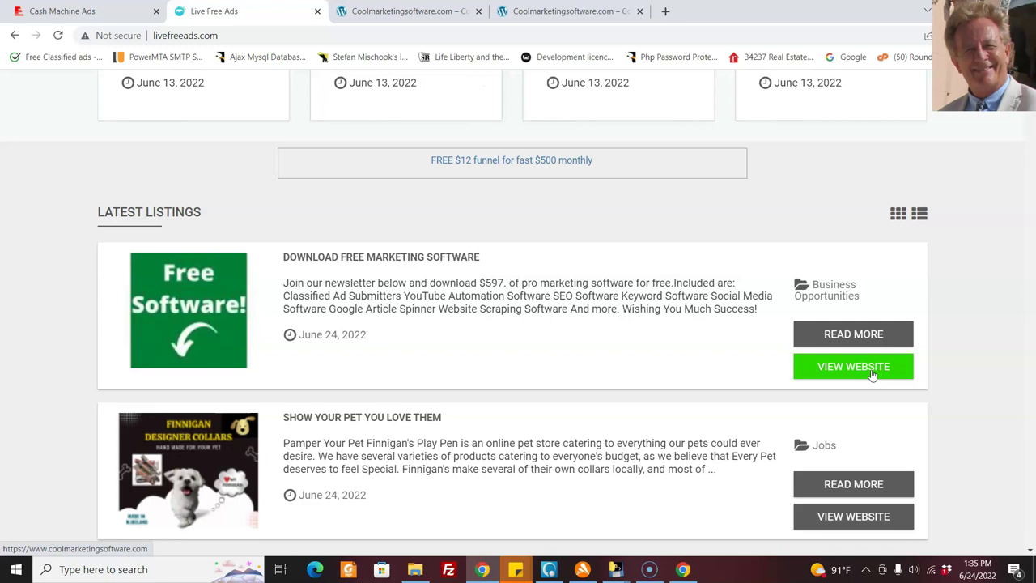
pyautogui.click(170, 334)
pyautogui.click(1029, 97)
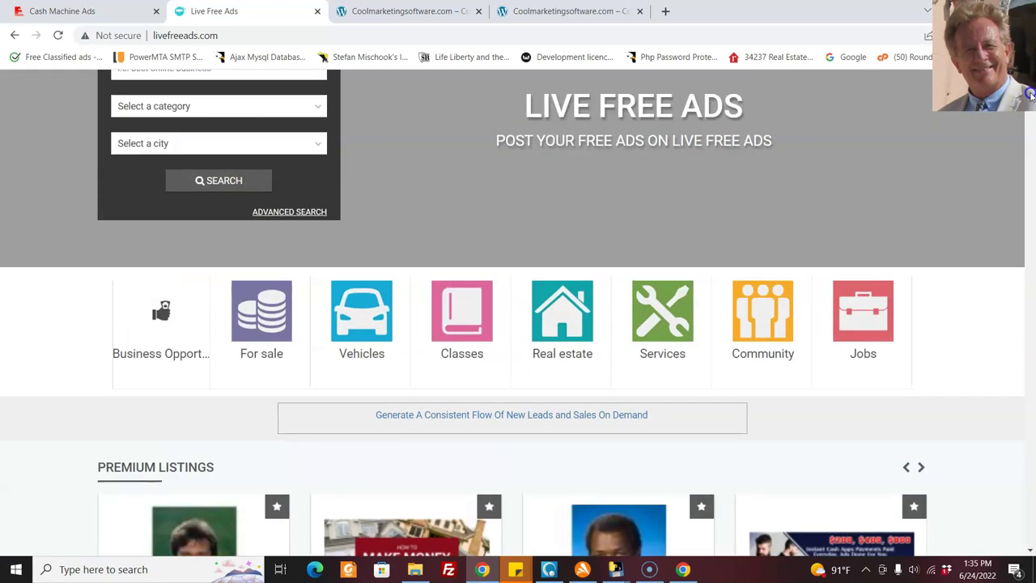
pyautogui.scroll(-3, 1029, 95)
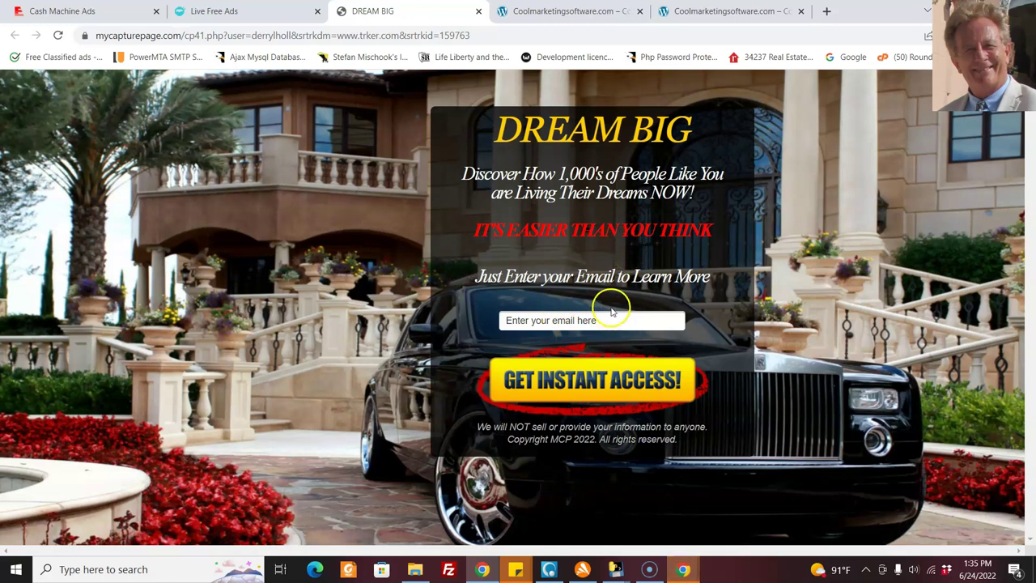
# - Check the new ad in Cash Machine Ads' listings, then bring the automated Chrome window forward
pyautogui.click(81, 11)
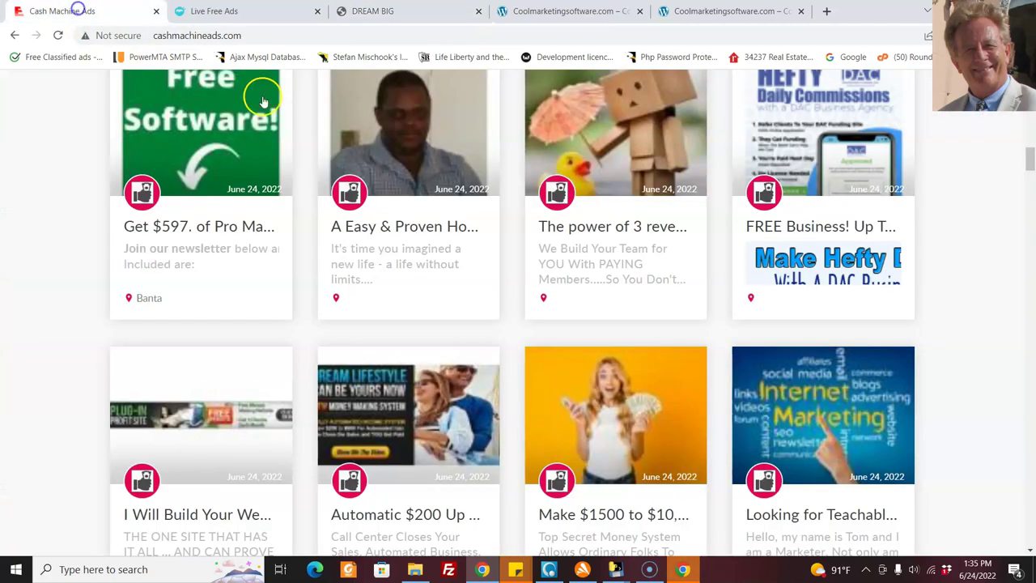
pyautogui.moveTo(1029, 159)
pyautogui.mouseDown()
pyautogui.moveTo(1032, 113)
pyautogui.moveTo(1031, 180)
pyautogui.mouseUp()
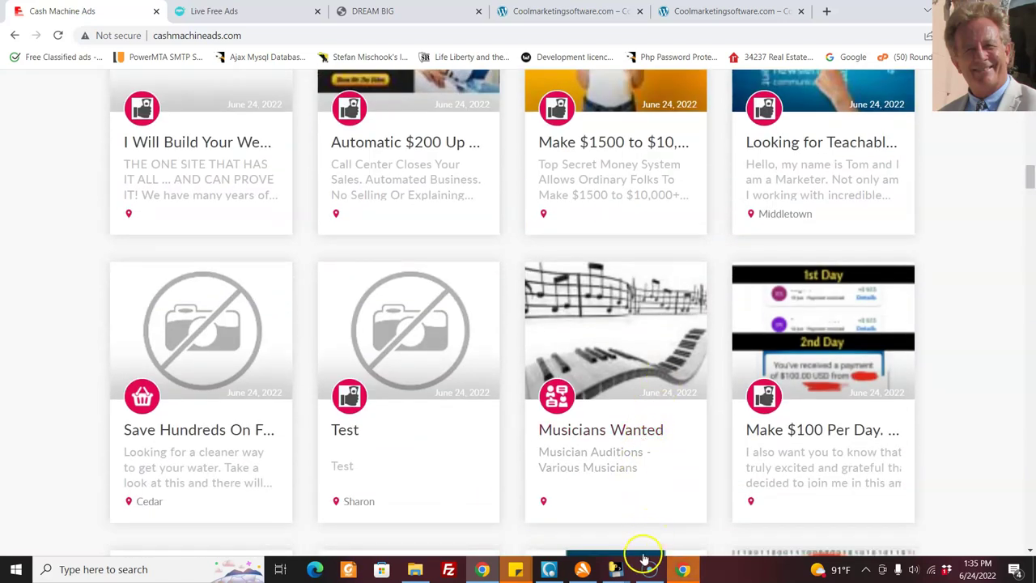
pyautogui.click(685, 571)
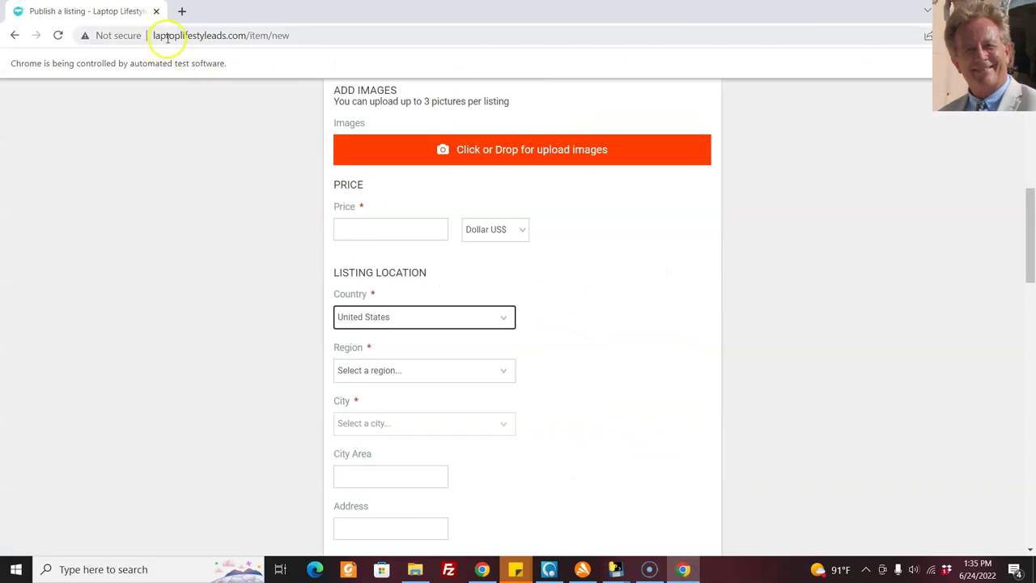
# - Return to Osclass Submitter and browse the Country list, leaving United States selected
pyautogui.moveTo(617, 569)
pyautogui.click(669, 531)
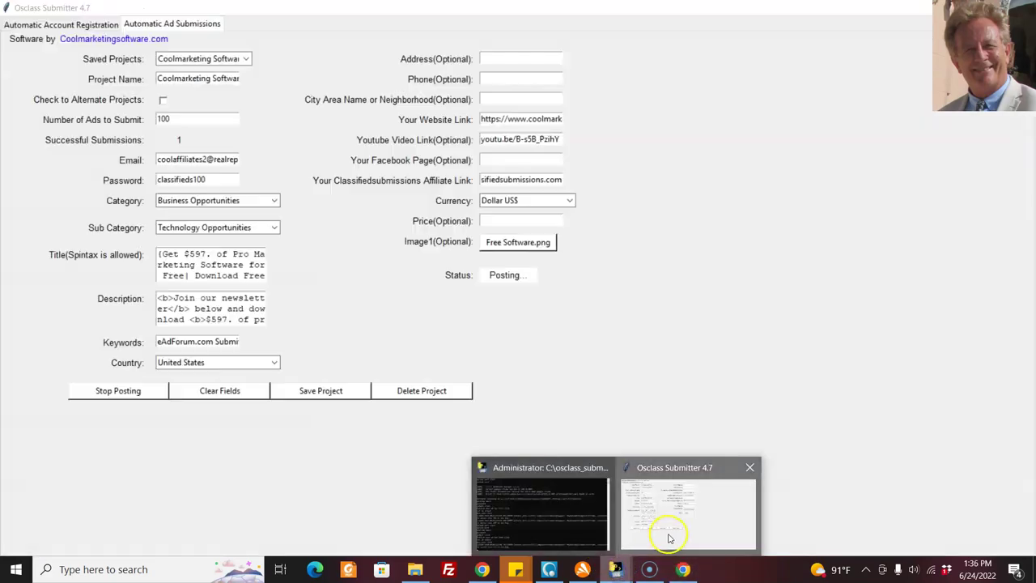
pyautogui.click(274, 363)
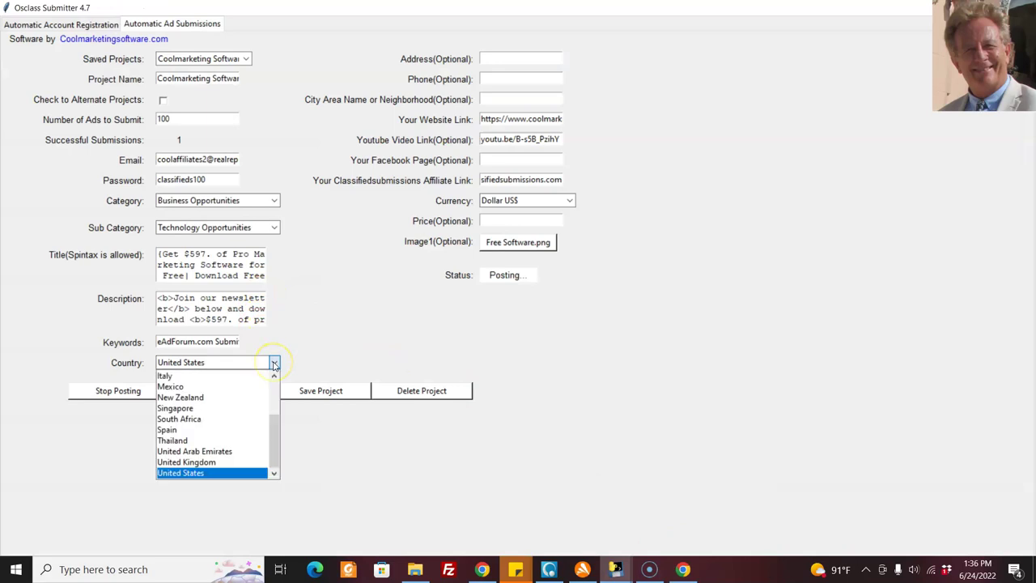
pyautogui.moveTo(278, 428); pyautogui.dragTo(278, 397)
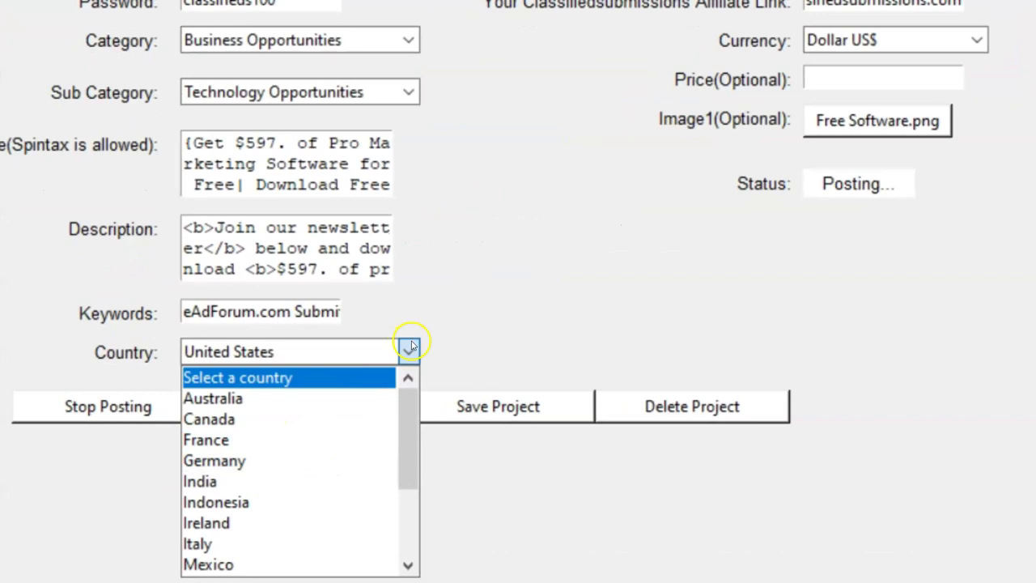
pyautogui.click(410, 345)
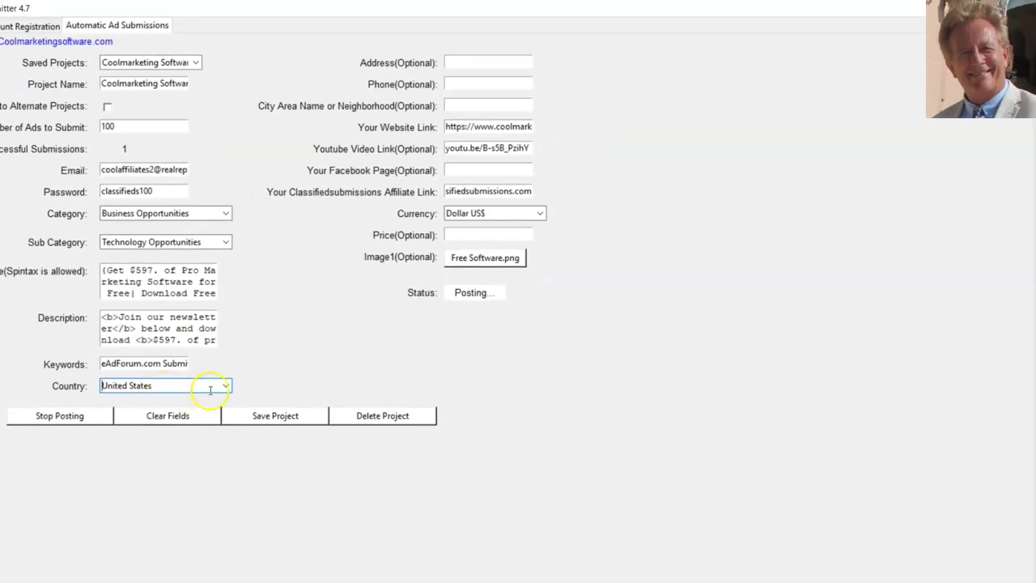
pyautogui.click(227, 387)
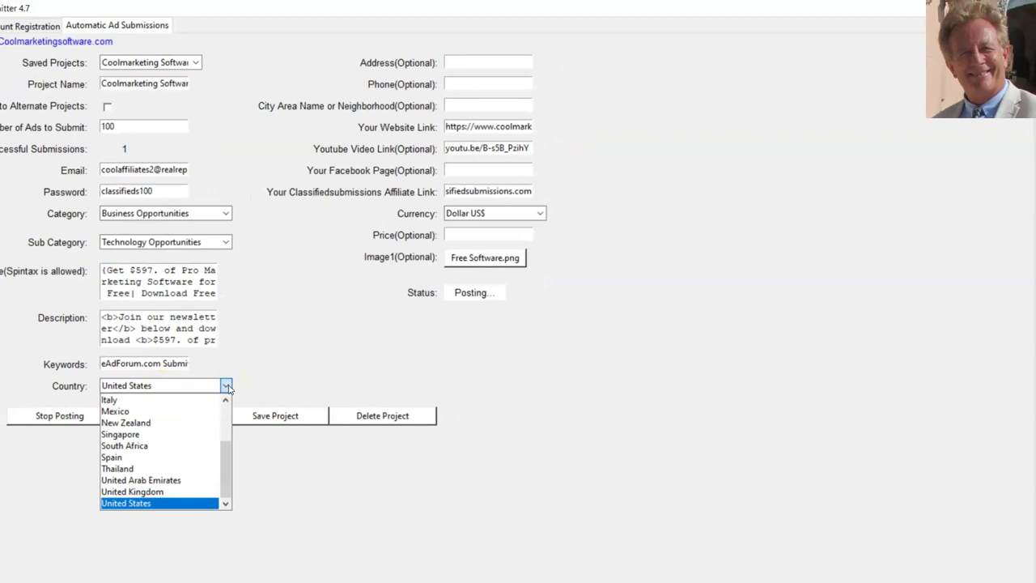
pyautogui.click(227, 386)
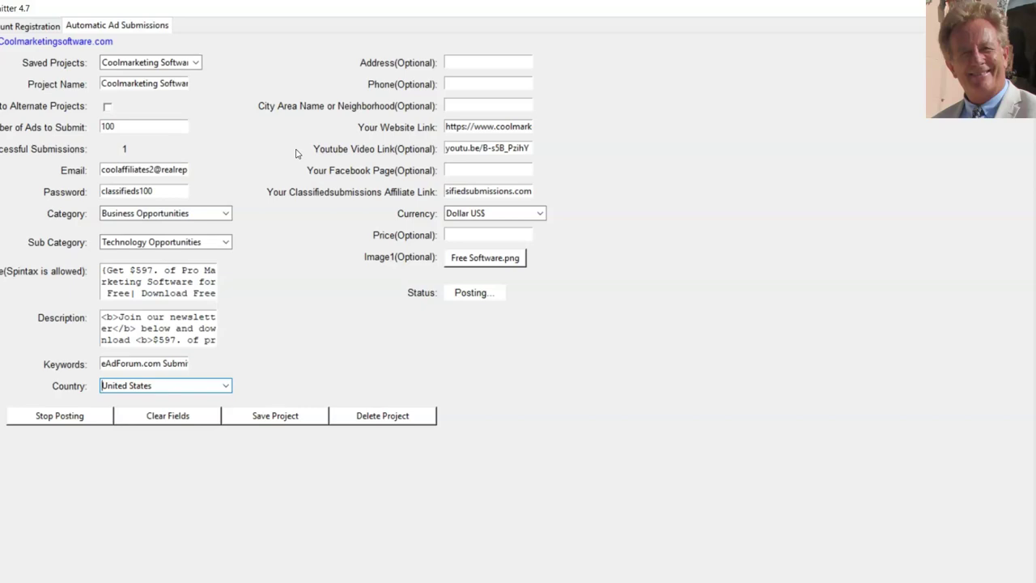
# - Focus Osclass Submitter and wait for Successful Submissions to reach 3 of 100
pyautogui.click(263, 125)
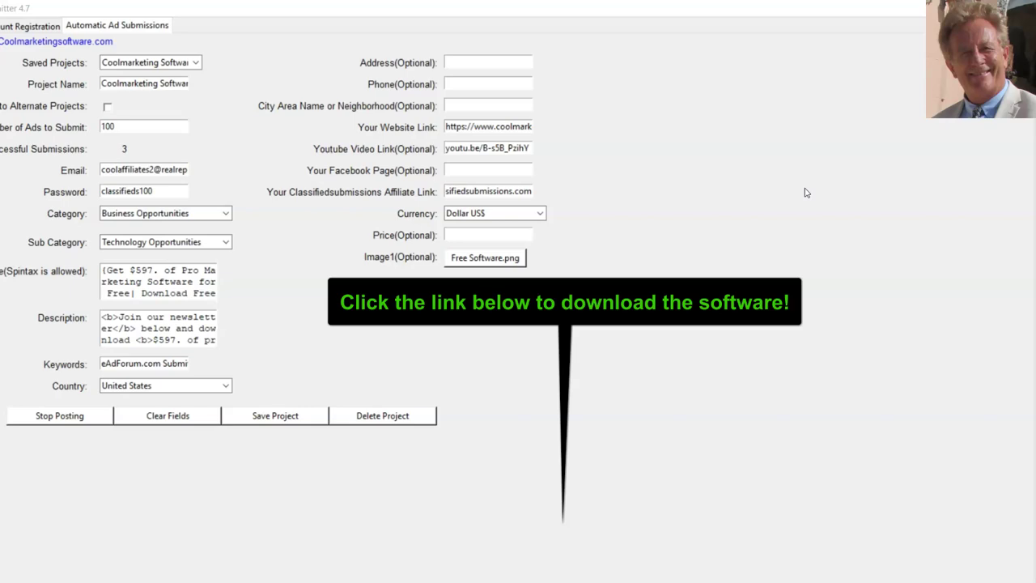
pyautogui.click(806, 189)
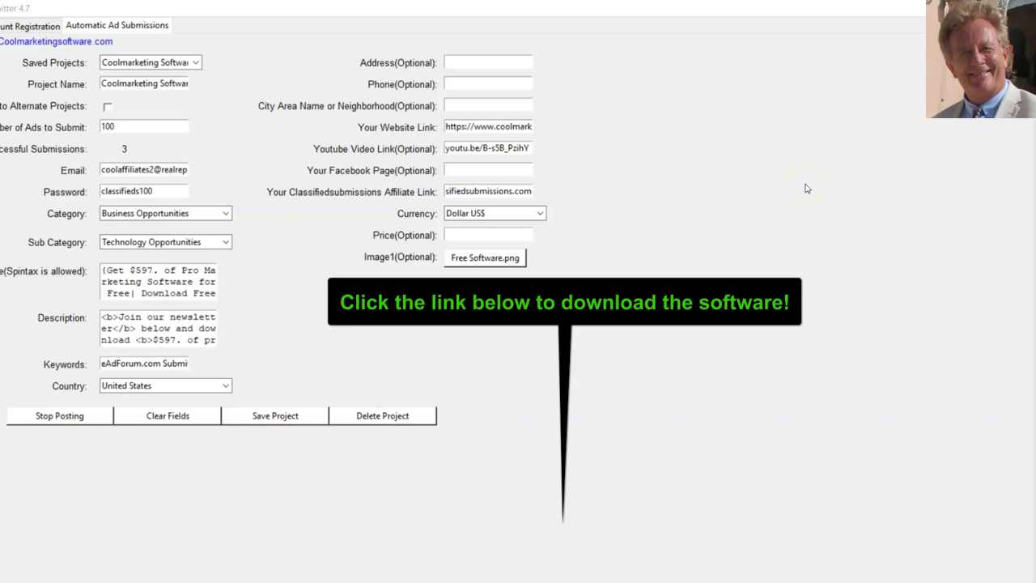